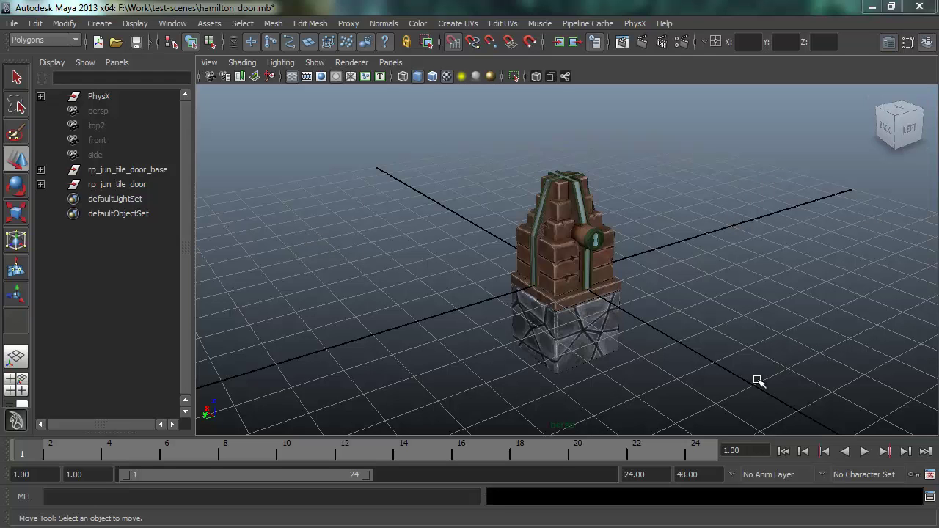
# Switch to the Windows Explorer window at F:\Work\binaries\Head\exporters over Maya.
pyautogui.hotkey('alt', 'Tab')
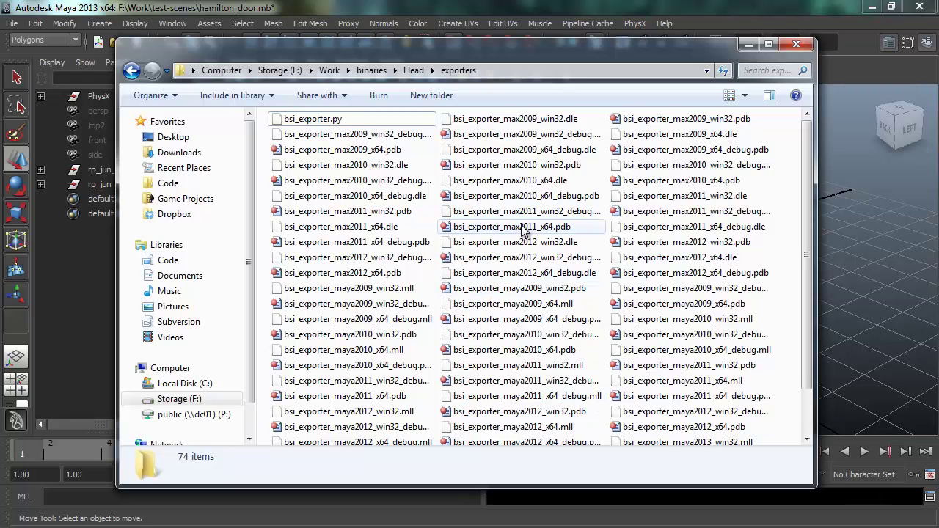
# Look over bsi_exporter.py and the plugin files in Head\exporters, then minimize Explorer.
pyautogui.click(309, 119)
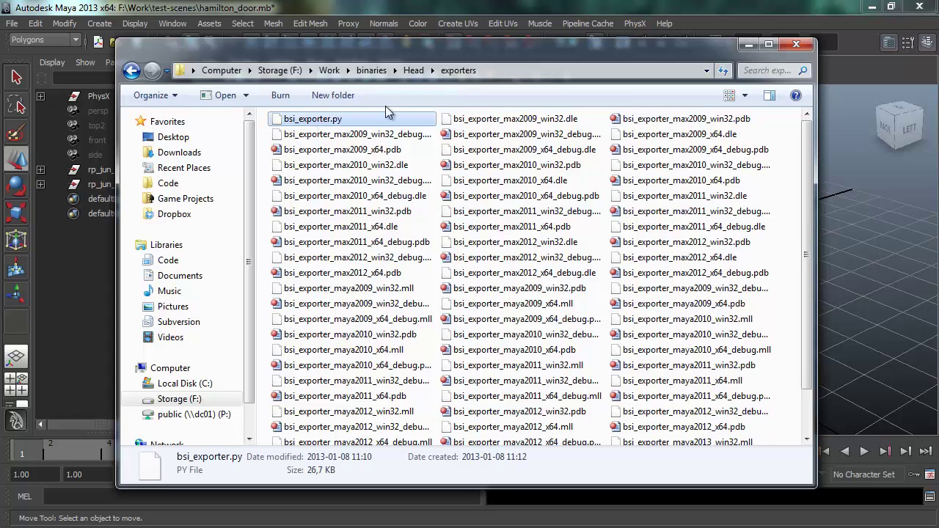
pyautogui.click(413, 71)
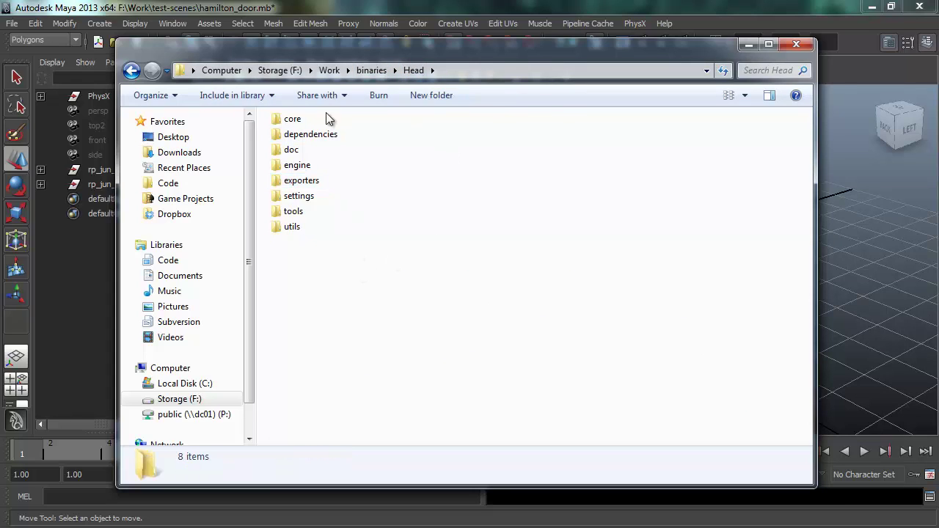
pyautogui.doubleClick(303, 180)
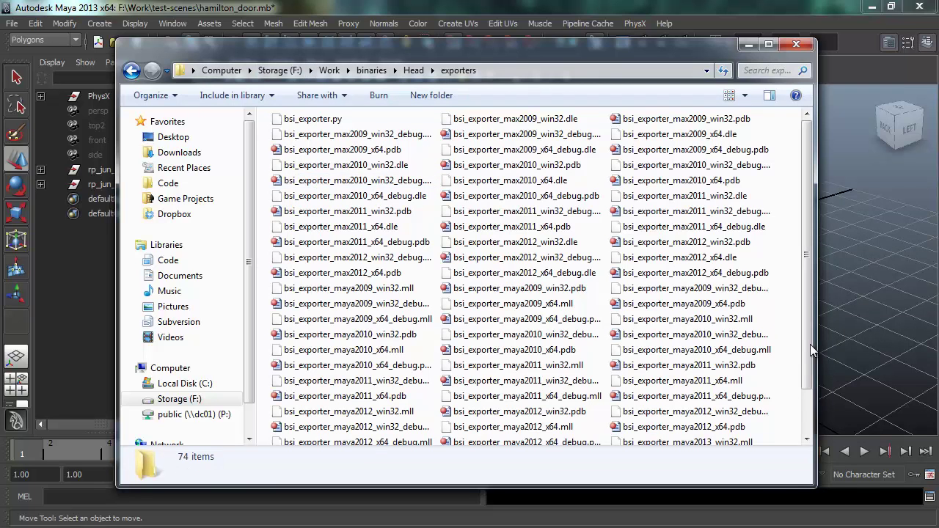
pyautogui.moveTo(810, 359); pyautogui.dragTo(810, 405)
pyautogui.scroll(2, 499, 242)
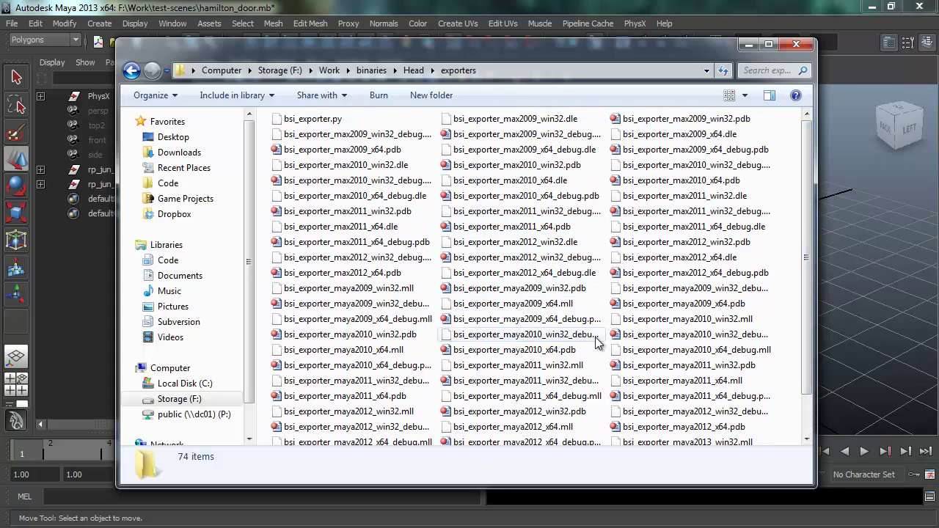
pyautogui.moveTo(467, 50)
pyautogui.mouseDown()
pyautogui.moveTo(467, 37)
pyautogui.moveTo(467, 46)
pyautogui.mouseUp()
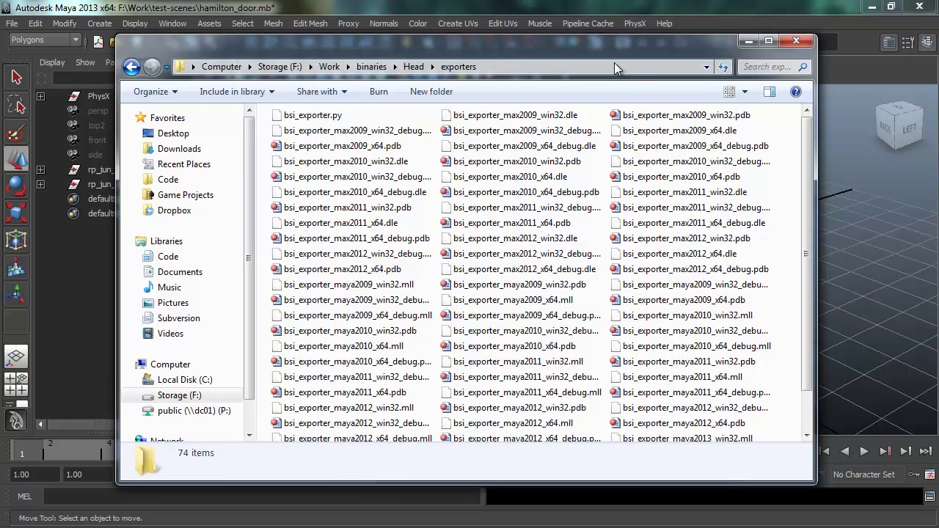
pyautogui.click(747, 41)
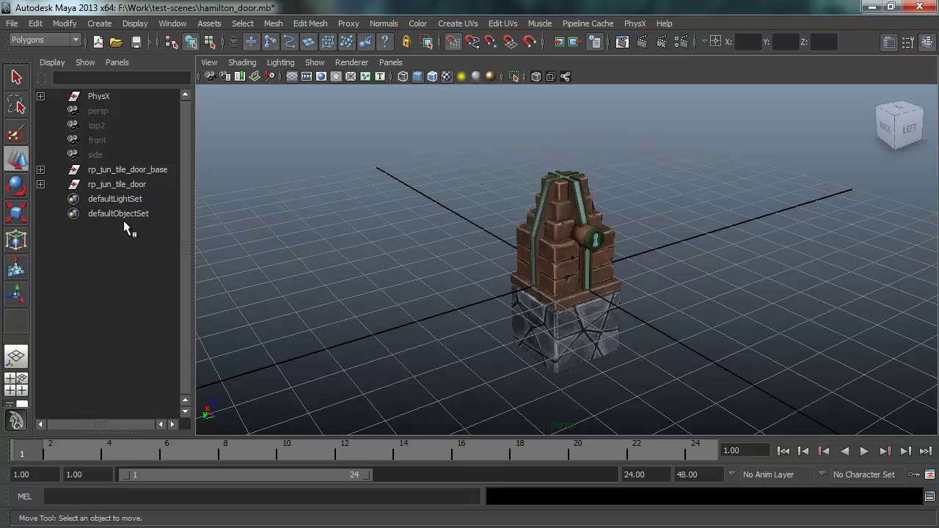
# Move rp_jun_tile_door_base out from under the door, then undo it back into place.
pyautogui.click(127, 171)
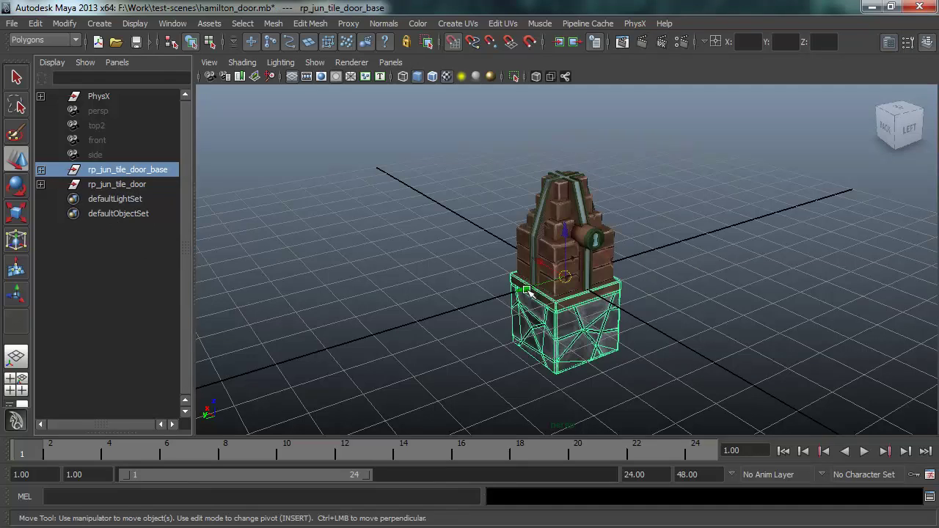
pyautogui.moveTo(527, 287); pyautogui.dragTo(473, 312)
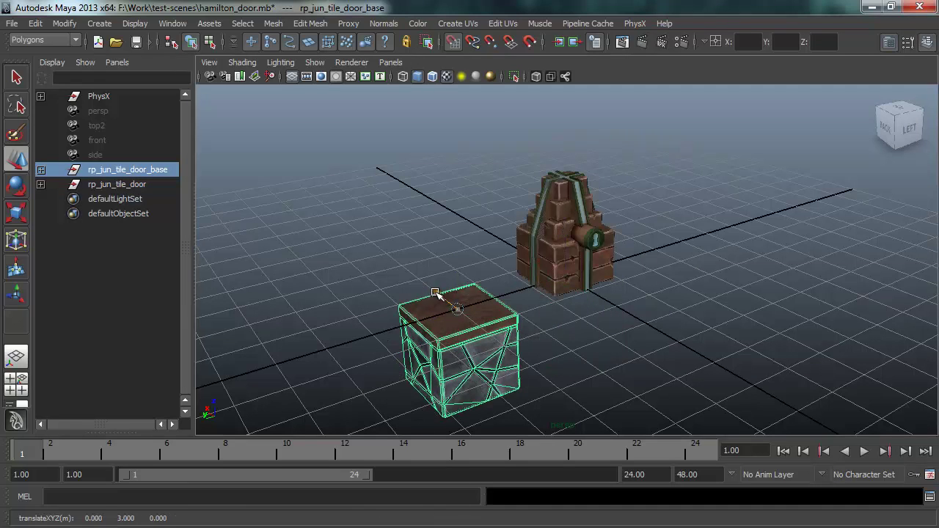
pyautogui.moveTo(429, 289); pyautogui.dragTo(381, 265)
pyautogui.hotkey('ctrl', 'z')
pyautogui.click(630, 352)
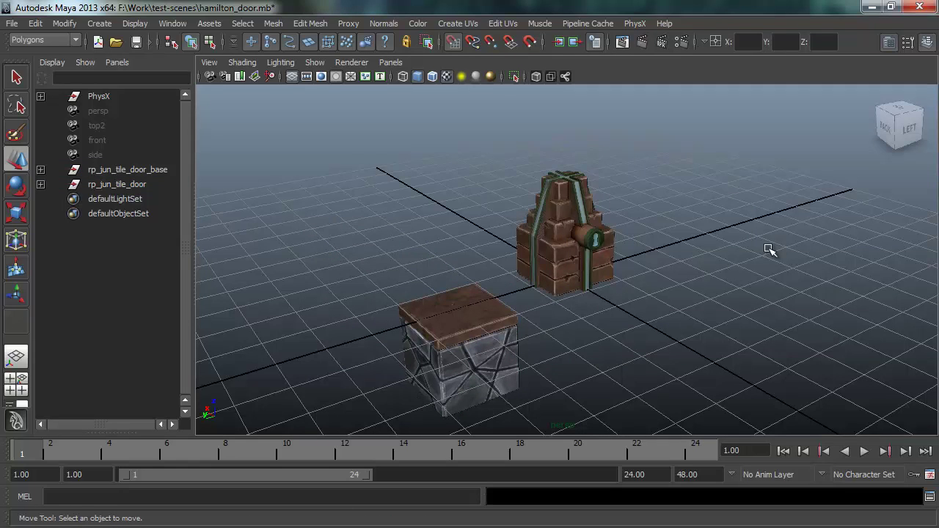
pyautogui.hotkey('ctrl', 'z')
pyautogui.hotkey('ctrl', 'z')
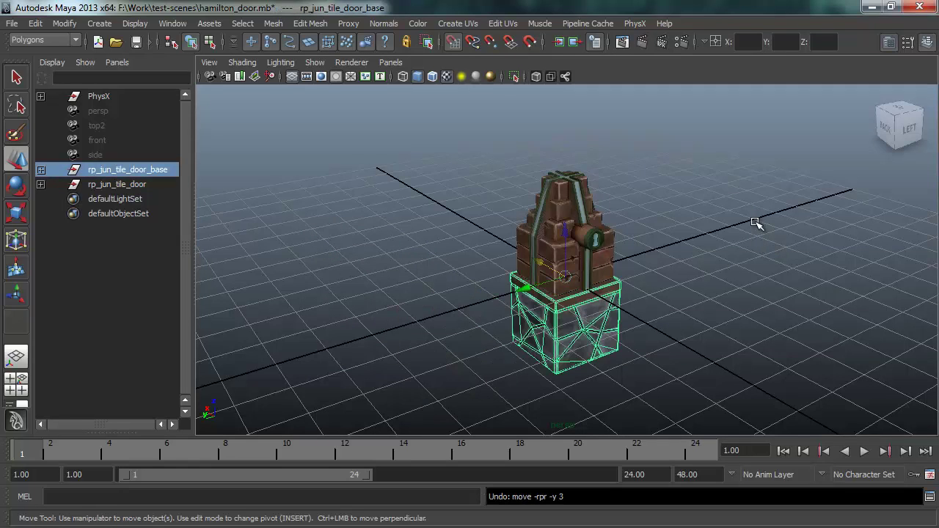
pyautogui.click(377, 174)
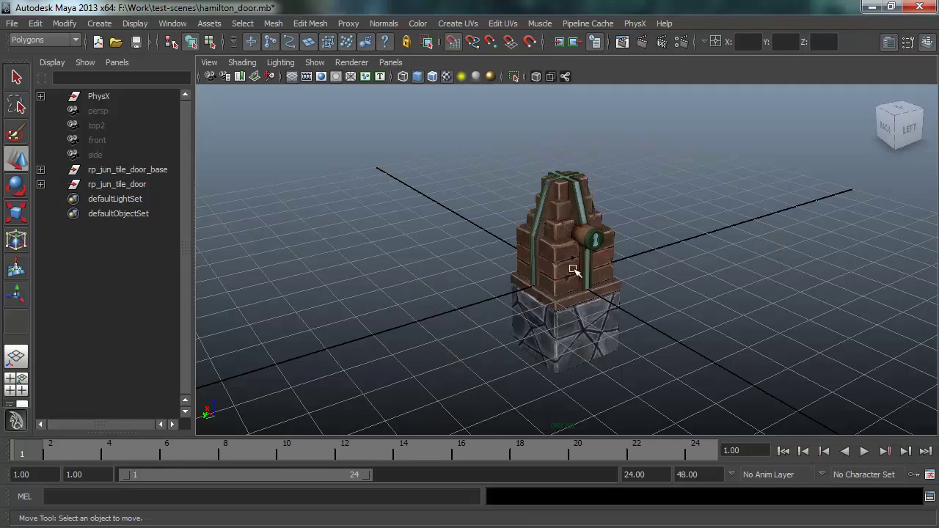
pyautogui.click(145, 171)
pyautogui.click(92, 184)
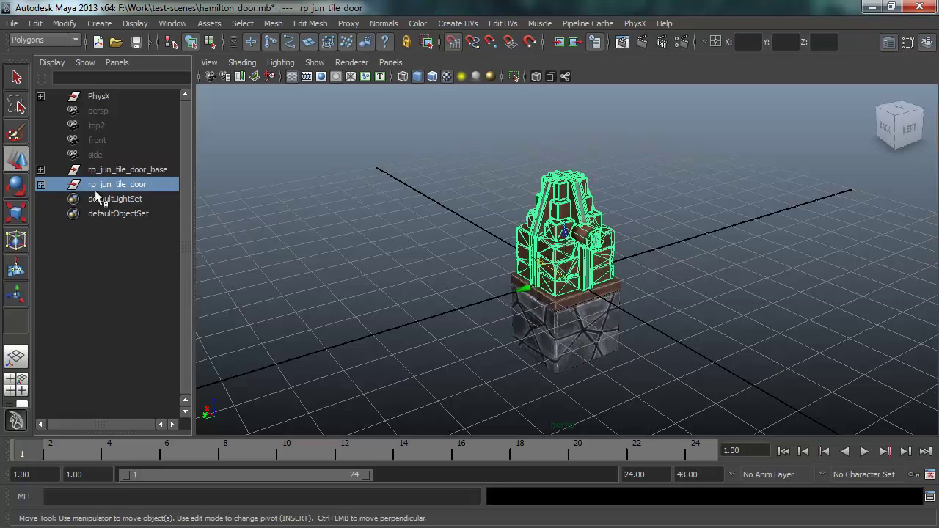
pyautogui.click(389, 278)
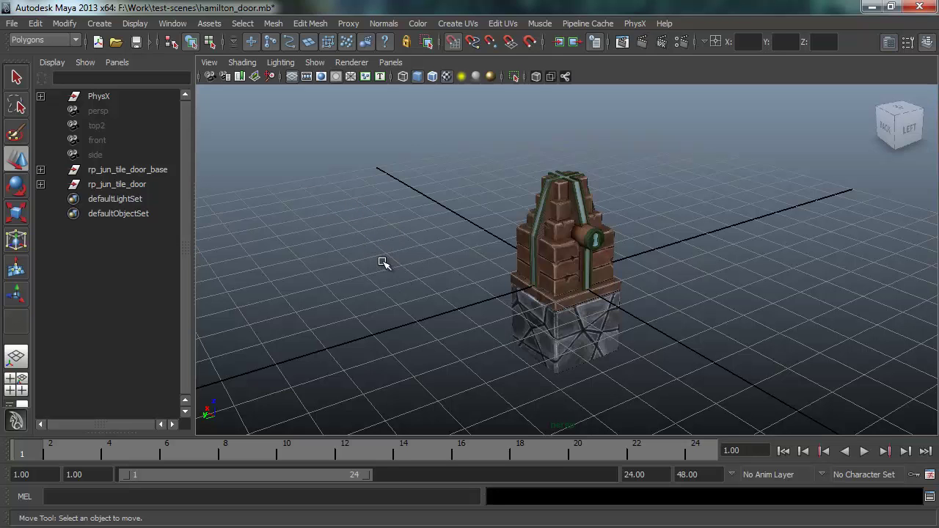
# Orbit around the door, then switch to the jun_tile_door_locked_df.dds texture in Photoshop Elements.
pyautogui.scroll(5, 384, 262)
pyautogui.keyDown('alt'); pyautogui.moveTo(464, 261); pyautogui.dragTo(391, 270); pyautogui.keyUp('alt')
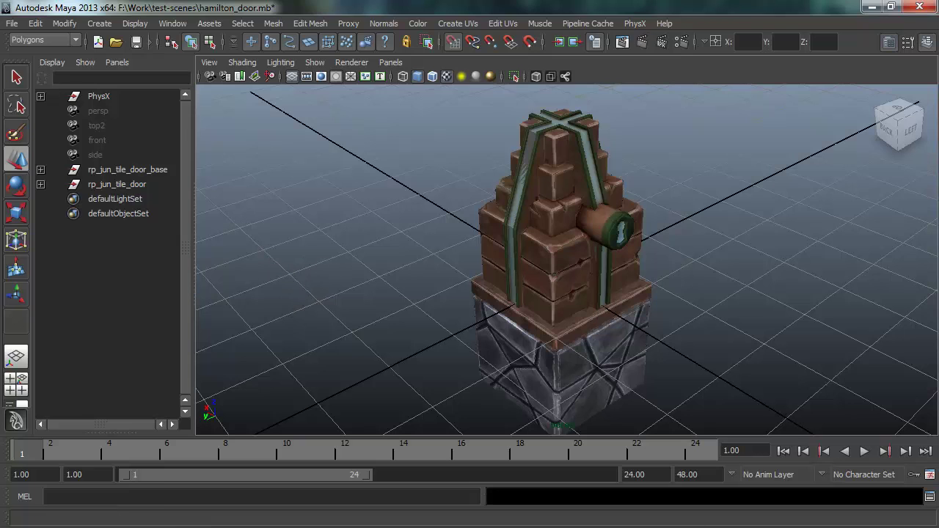
pyautogui.hotkey('alt', 'Tab')
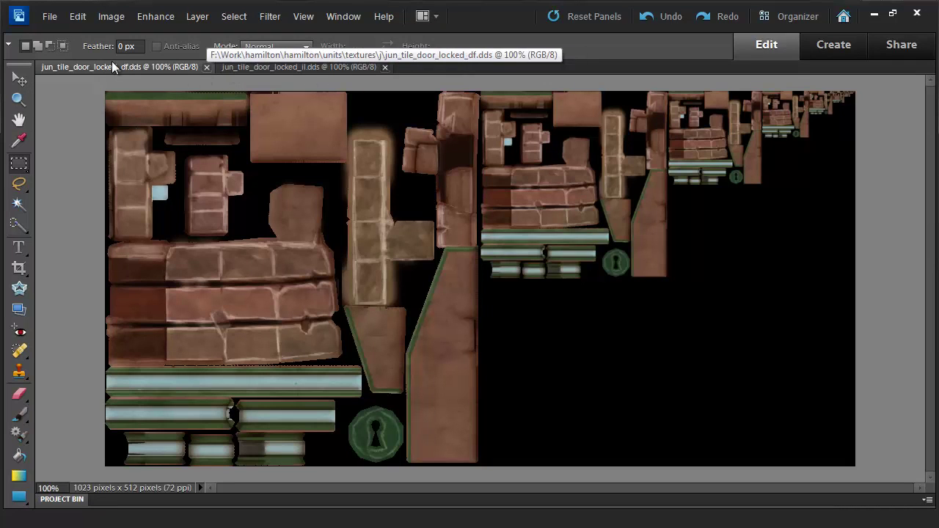
pyautogui.click(266, 67)
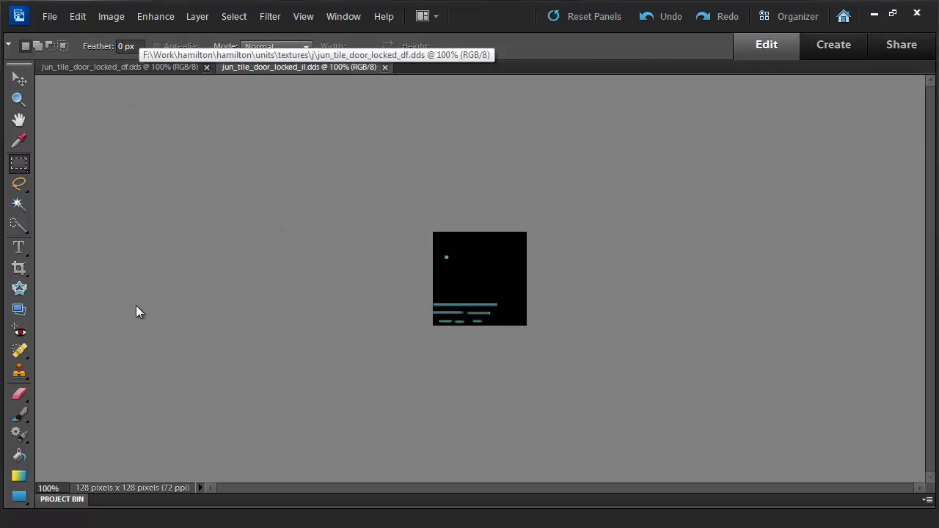
pyautogui.click(105, 64)
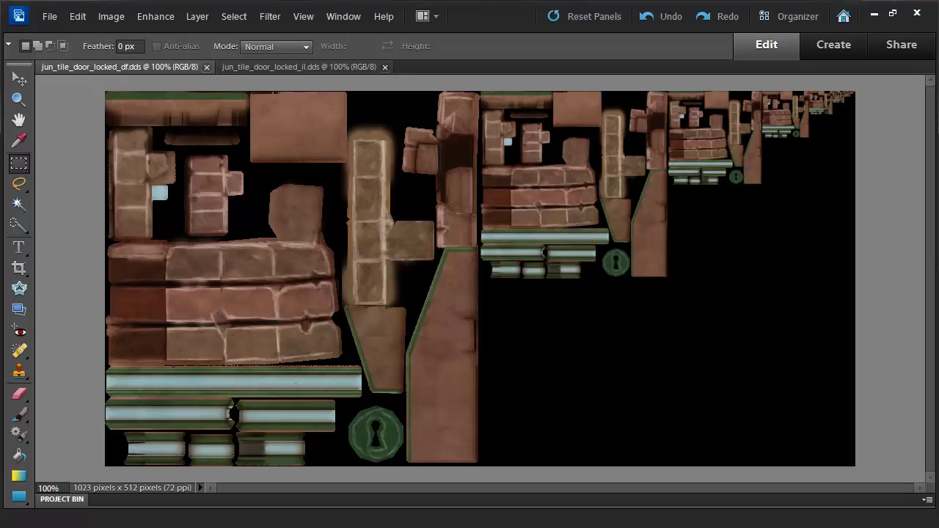
pyautogui.hotkey('alt', 'Tab')
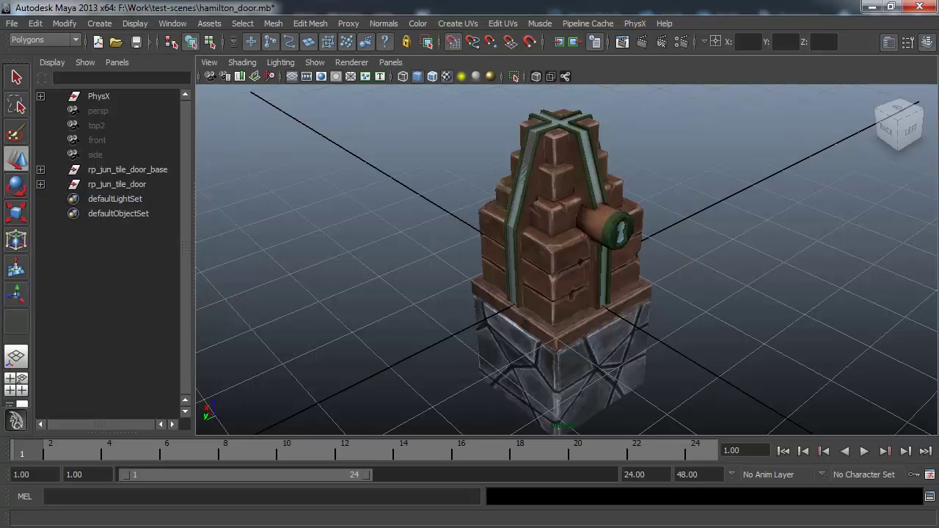
# Expand rp_jun_tile_door in the Outliner to list g_block_lod0, g_s_block and g_block_lod1.
pyautogui.keyDown('alt'); pyautogui.moveTo(475, 336); pyautogui.dragTo(450, 341); pyautogui.keyUp('alt')
pyautogui.keyDown('alt'); pyautogui.moveTo(450, 342); pyautogui.dragTo(463, 342, button='middle'); pyautogui.keyUp('alt')
pyautogui.keyDown('alt'); pyautogui.moveTo(463, 342); pyautogui.dragTo(467, 347); pyautogui.keyUp('alt')
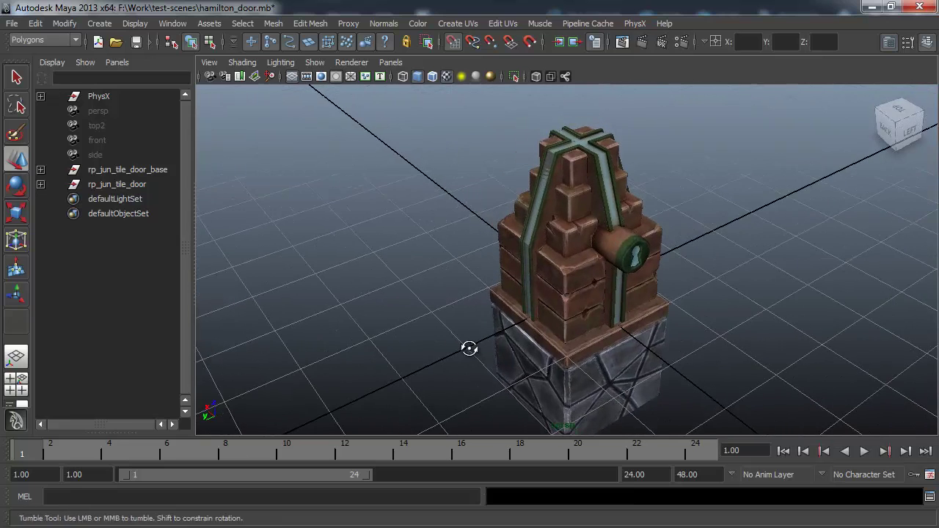
pyautogui.keyDown('alt'); pyautogui.moveTo(467, 348); pyautogui.dragTo(445, 328, button='middle'); pyautogui.keyUp('alt')
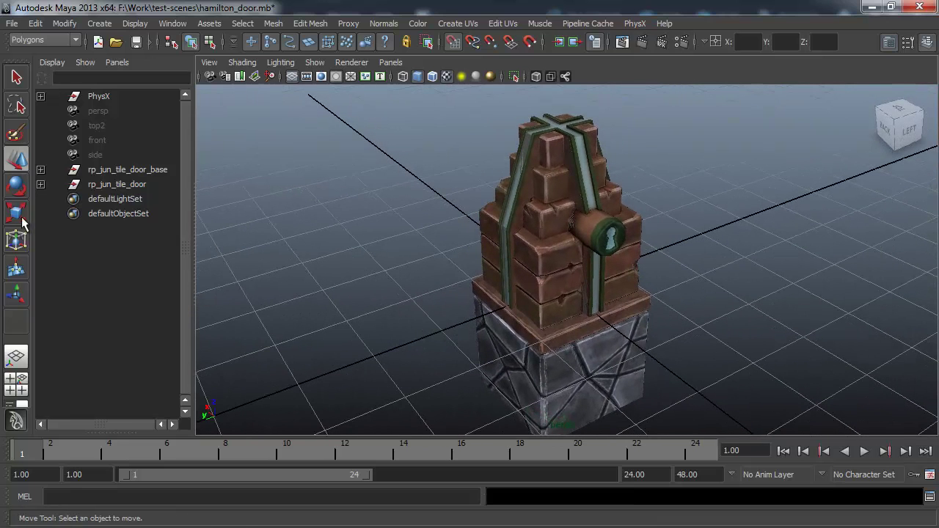
pyautogui.click(148, 169)
pyautogui.click(126, 184)
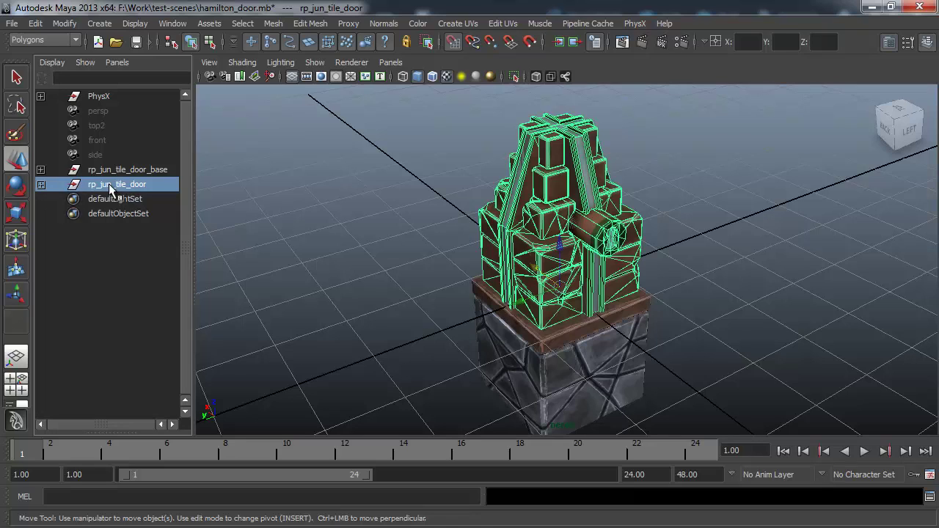
pyautogui.click(41, 184)
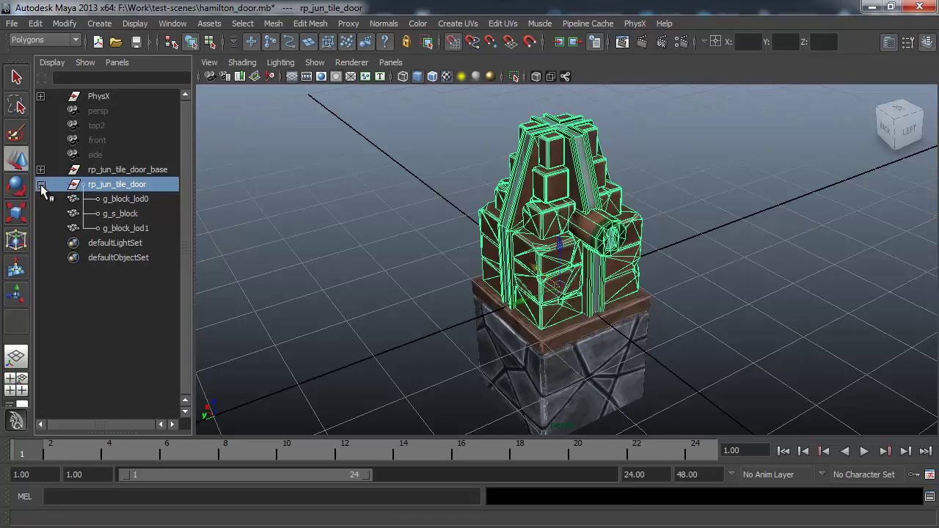
# Move the untextured g_s_block mesh off to the left, away from the LOD meshes.
pyautogui.click(125, 201)
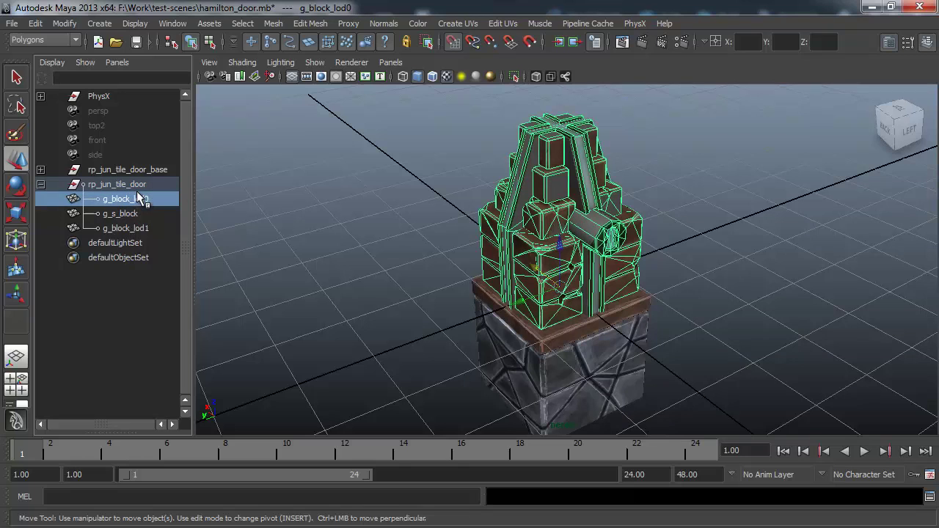
pyautogui.click(120, 223)
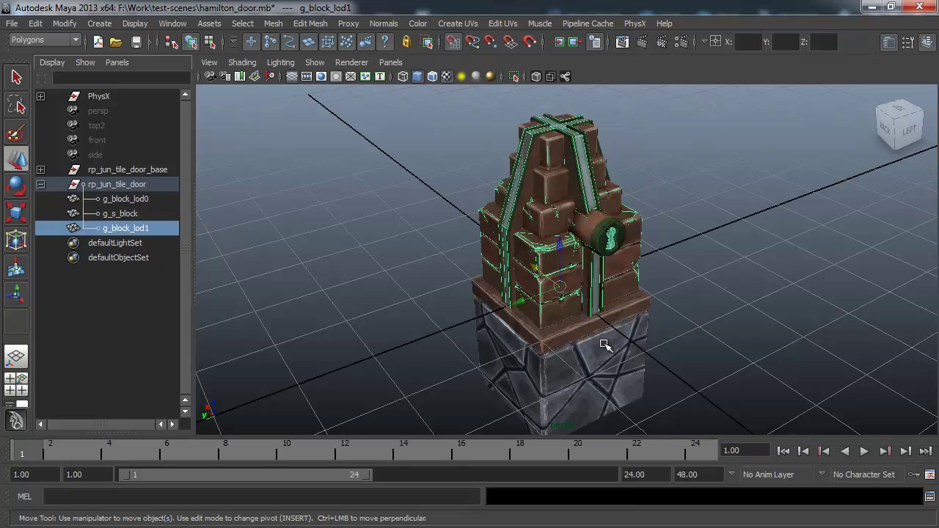
pyautogui.keyDown('alt'); pyautogui.moveTo(601, 342); pyautogui.dragTo(497, 341, button='right'); pyautogui.keyUp('alt')
pyautogui.keyDown('alt'); pyautogui.moveTo(497, 341); pyautogui.dragTo(431, 296); pyautogui.keyUp('alt')
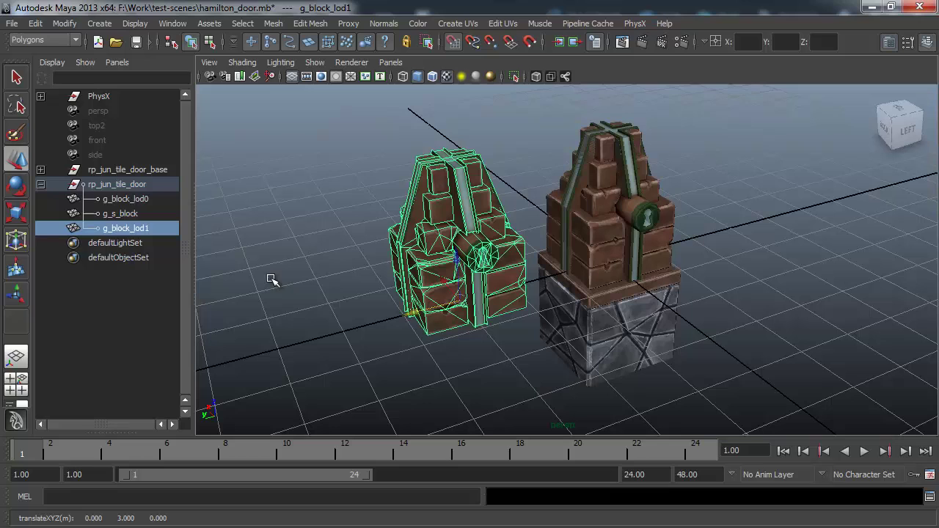
pyautogui.click(114, 214)
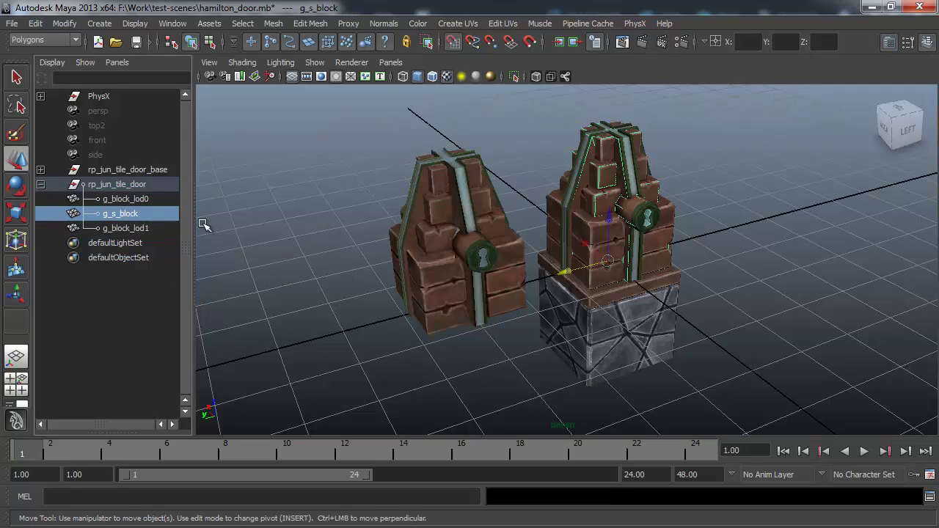
pyautogui.moveTo(538, 271); pyautogui.dragTo(283, 323)
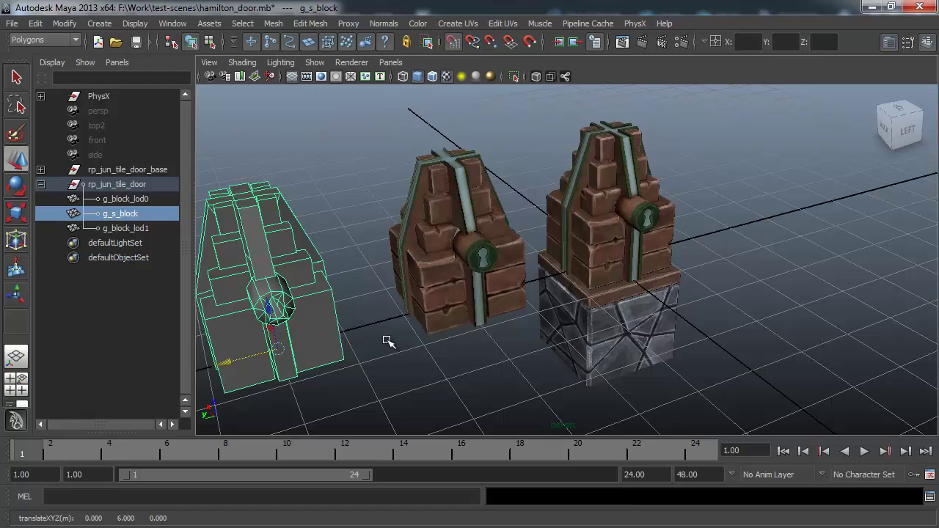
pyautogui.keyDown('alt'); pyautogui.moveTo(380, 340); pyautogui.dragTo(447, 346, button='middle'); pyautogui.keyUp('alt')
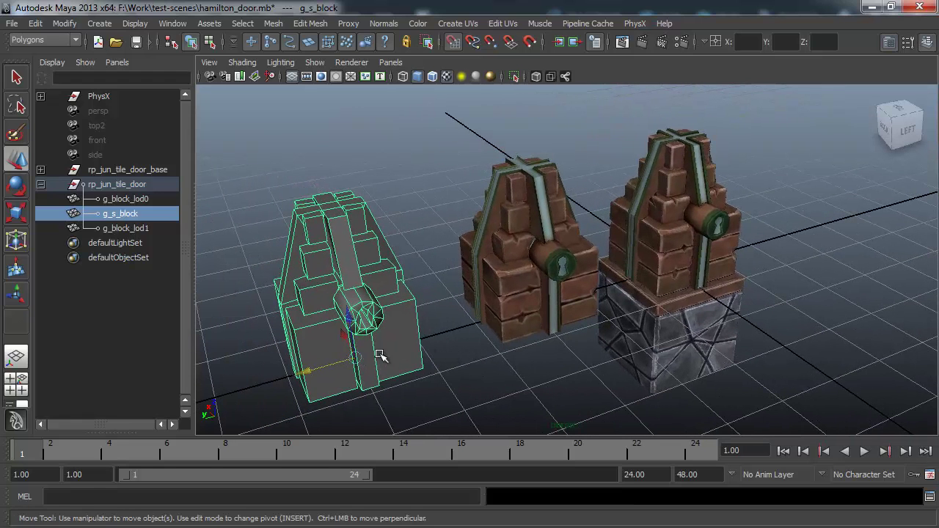
# Select the g_block_lod0 mesh on its own.
pyautogui.click(118, 186)
pyautogui.click(125, 199)
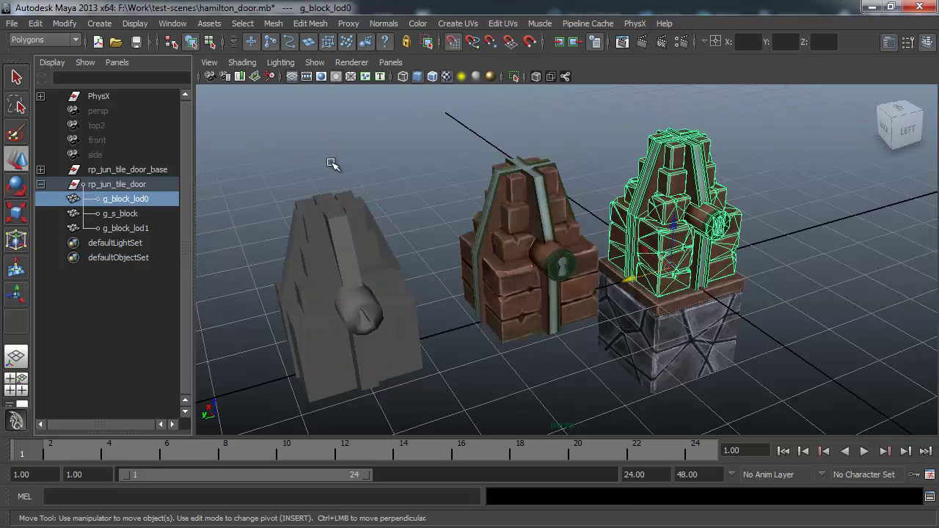
pyautogui.click(408, 153)
pyautogui.keyDown('alt'); pyautogui.moveTo(774, 196); pyautogui.dragTo(605, 176, button='right'); pyautogui.keyUp('alt')
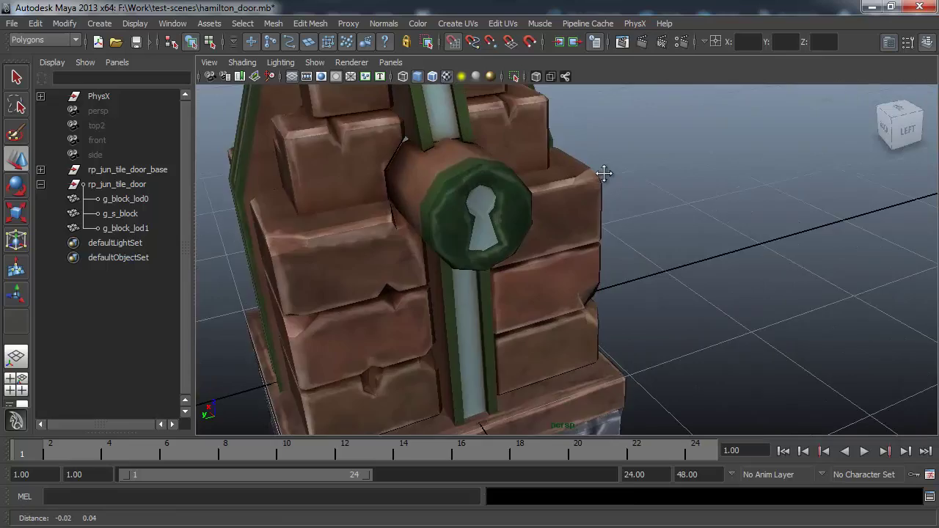
pyautogui.keyDown('alt'); pyautogui.moveTo(606, 176); pyautogui.dragTo(628, 335); pyautogui.keyUp('alt')
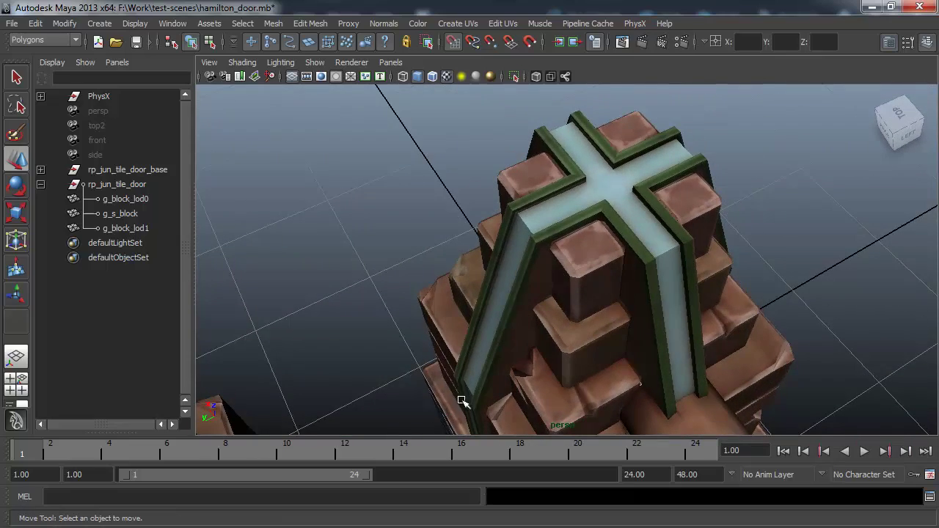
pyautogui.keyDown('alt'); pyautogui.moveTo(461, 399); pyautogui.dragTo(627, 305, button='middle'); pyautogui.keyUp('alt')
pyautogui.keyDown('alt'); pyautogui.moveTo(739, 217); pyautogui.dragTo(635, 278); pyautogui.keyUp('alt')
pyautogui.scroll(2, 704, 320)
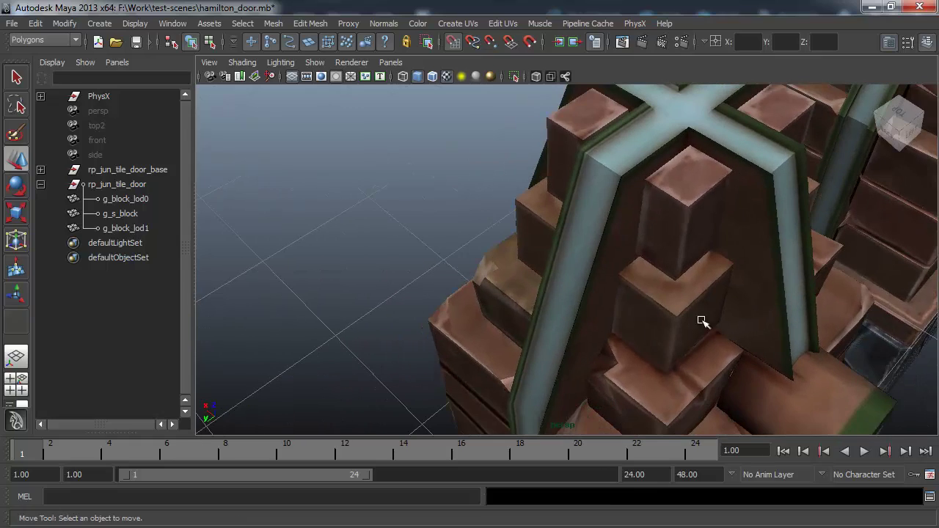
pyautogui.scroll(-2, 673, 345)
pyautogui.keyDown('alt'); pyautogui.moveTo(673, 346); pyautogui.dragTo(564, 336, button='right'); pyautogui.keyUp('alt')
pyautogui.keyDown('alt'); pyautogui.moveTo(564, 336); pyautogui.dragTo(574, 245, button='middle'); pyautogui.keyUp('alt')
pyautogui.keyDown('alt'); pyautogui.moveTo(575, 245); pyautogui.dragTo(526, 311); pyautogui.keyUp('alt')
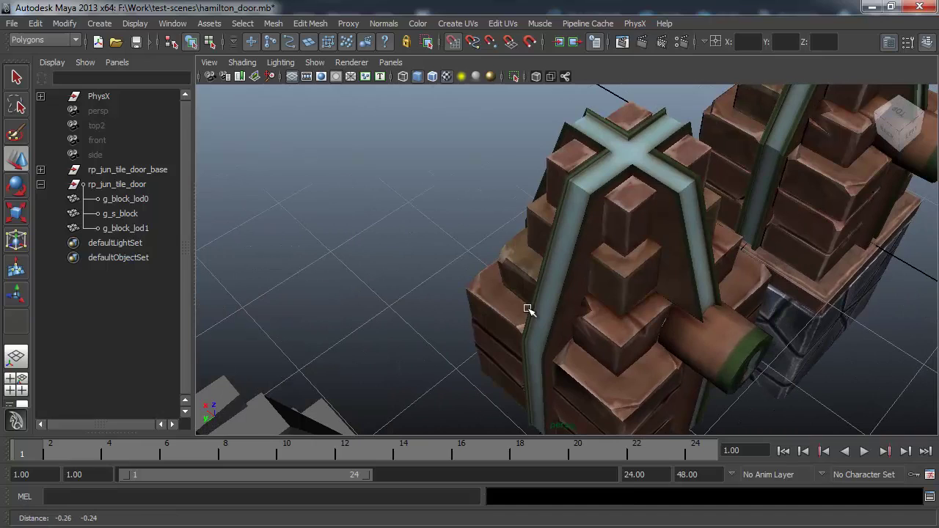
pyautogui.keyDown('alt'); pyautogui.moveTo(479, 331); pyautogui.dragTo(499, 331, button='middle'); pyautogui.keyUp('alt')
pyautogui.keyDown('alt'); pyautogui.moveTo(499, 331); pyautogui.dragTo(652, 195, button='right'); pyautogui.keyUp('alt')
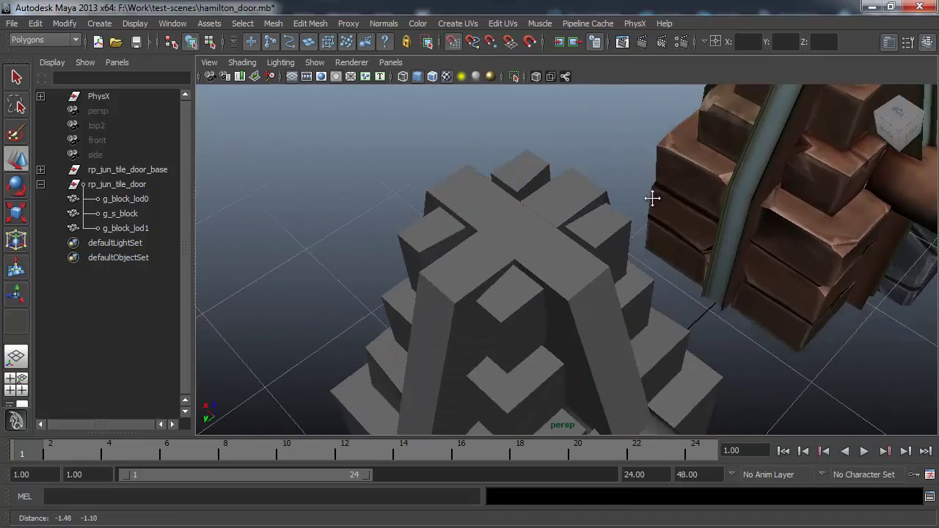
pyautogui.keyDown('alt'); pyautogui.moveTo(653, 195); pyautogui.dragTo(685, 237, button='middle'); pyautogui.keyUp('alt')
pyautogui.scroll(2, 685, 237)
pyautogui.scroll(-1, 650, 218)
pyautogui.keyDown('alt'); pyautogui.moveTo(623, 232); pyautogui.dragTo(595, 225); pyautogui.keyUp('alt')
pyautogui.keyDown('alt'); pyautogui.moveTo(664, 223); pyautogui.dragTo(656, 256, button='middle'); pyautogui.keyUp('alt')
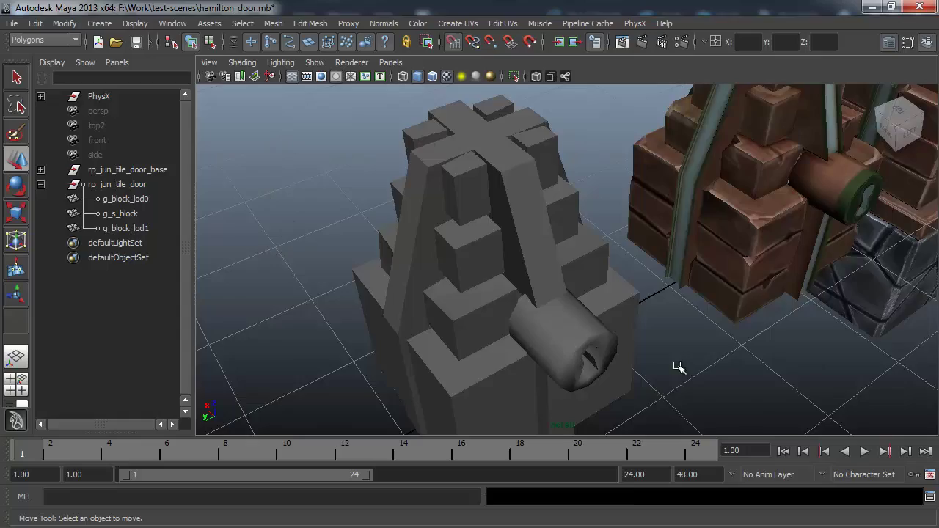
pyautogui.keyDown('alt'); pyautogui.moveTo(677, 369); pyautogui.dragTo(654, 310); pyautogui.keyUp('alt')
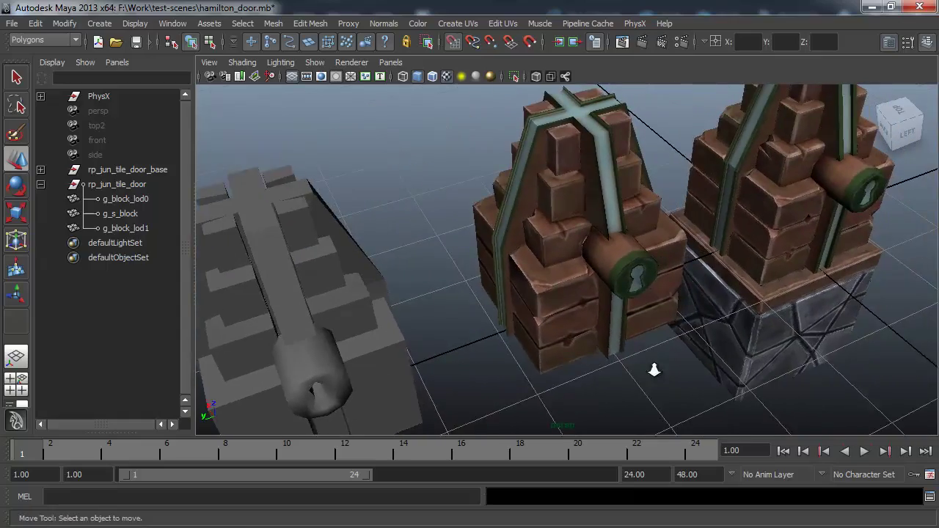
pyautogui.keyDown('alt'); pyautogui.moveTo(654, 310); pyautogui.dragTo(599, 383, button='right'); pyautogui.keyUp('alt')
pyautogui.keyDown('alt'); pyautogui.moveTo(598, 383); pyautogui.dragTo(560, 373); pyautogui.keyUp('alt')
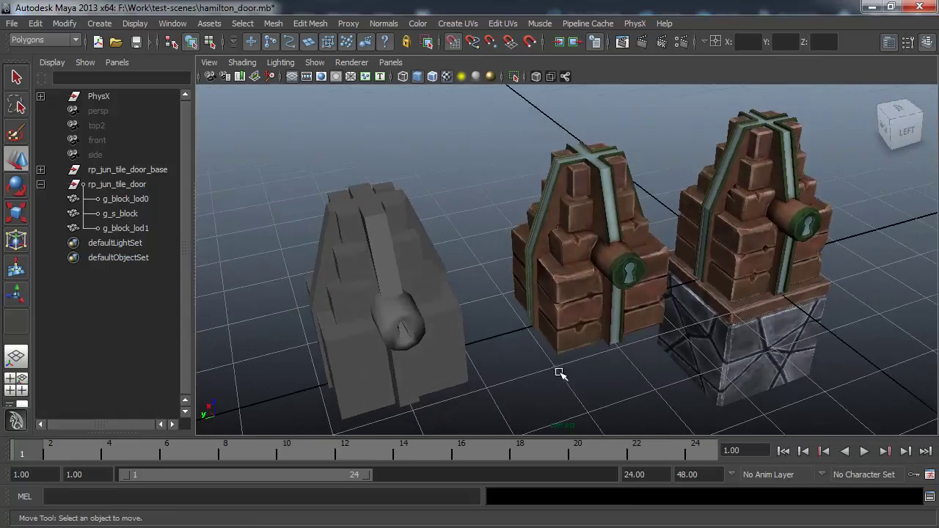
pyautogui.click(104, 183)
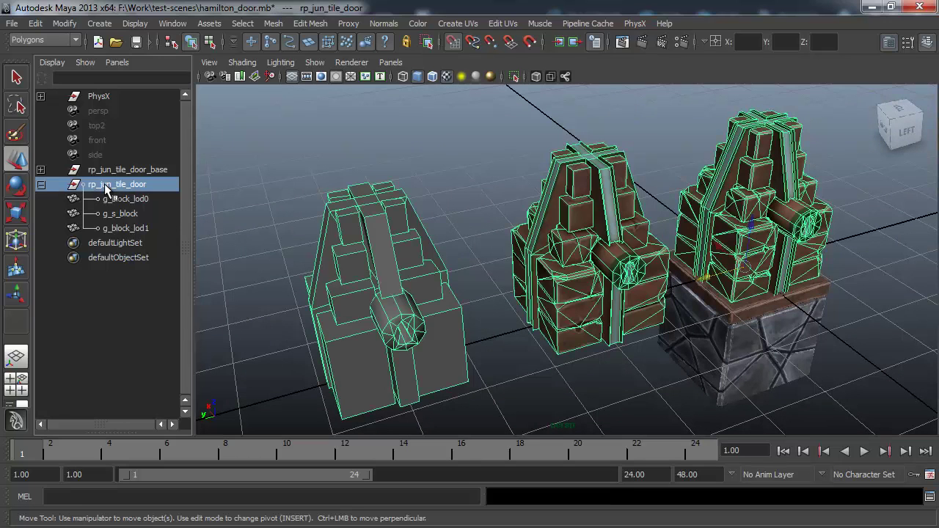
pyautogui.click(259, 180)
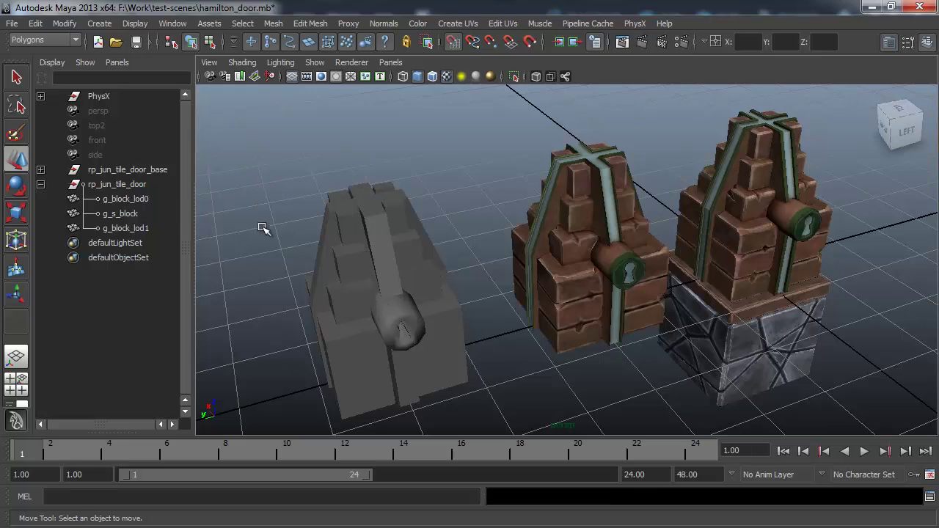
pyautogui.keyDown('alt'); pyautogui.moveTo(330, 246); pyautogui.dragTo(301, 244, button='right'); pyautogui.keyUp('alt')
pyautogui.keyDown('alt'); pyautogui.moveTo(304, 243); pyautogui.dragTo(287, 244); pyautogui.keyUp('alt')
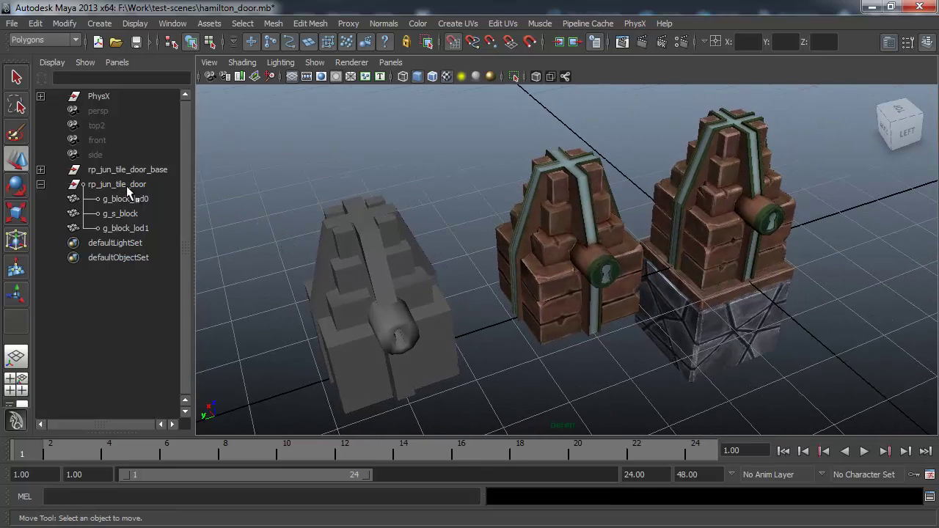
# Undo the spreading move so the meshes rejoin on the base, then reselect rp_jun_tile_door.
pyautogui.hotkey('ctrl', 'z')
pyautogui.hotkey('ctrl', 'z')
pyautogui.hotkey('ctrl', 'z')
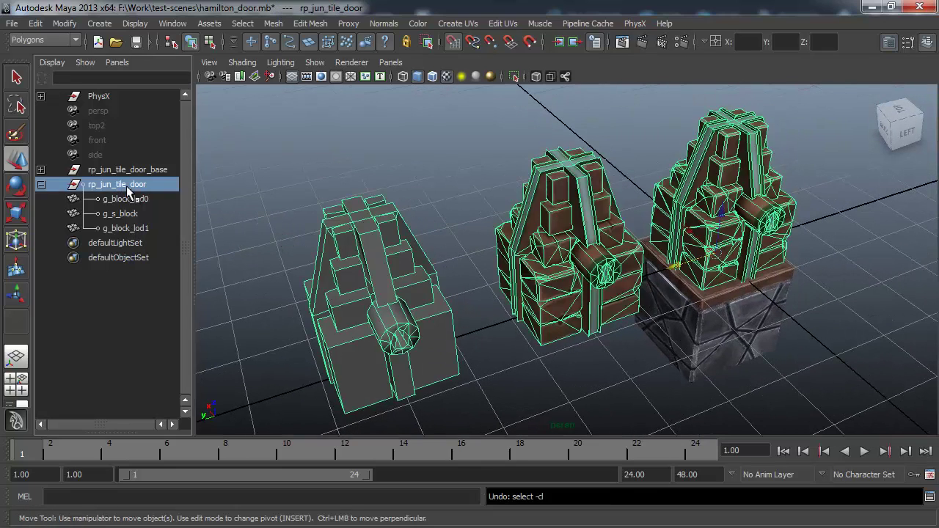
pyautogui.hotkey('ctrl', 'z')
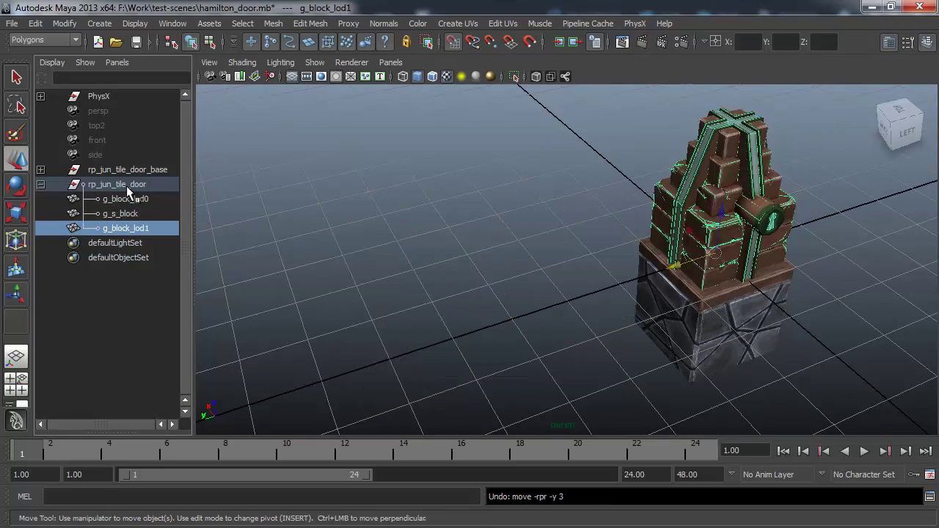
pyautogui.click(541, 243)
pyautogui.keyDown('alt'); pyautogui.moveTo(540, 243); pyautogui.dragTo(471, 303); pyautogui.keyUp('alt')
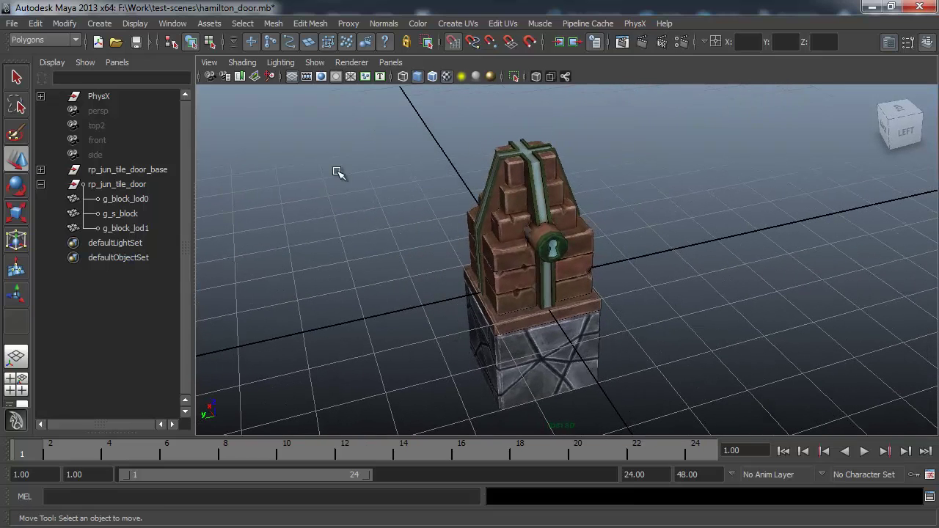
pyautogui.click(117, 184)
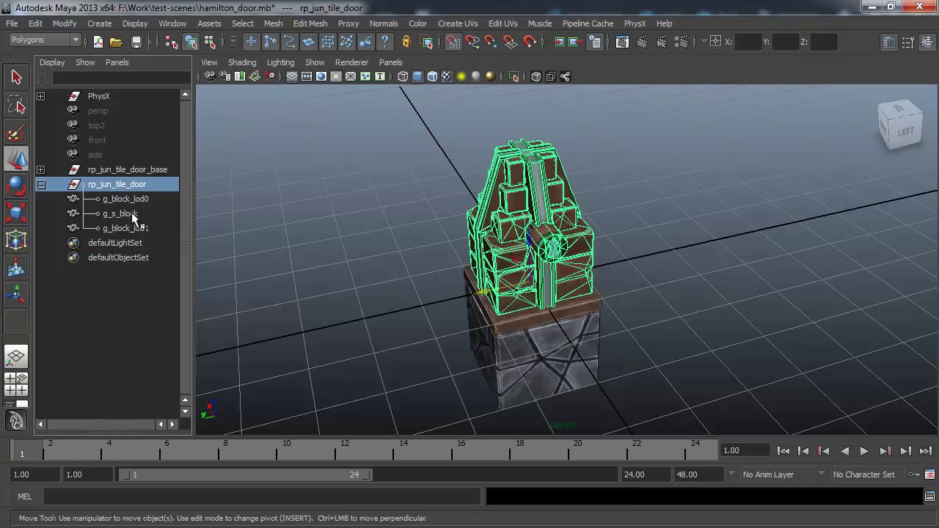
pyautogui.click(35, 24)
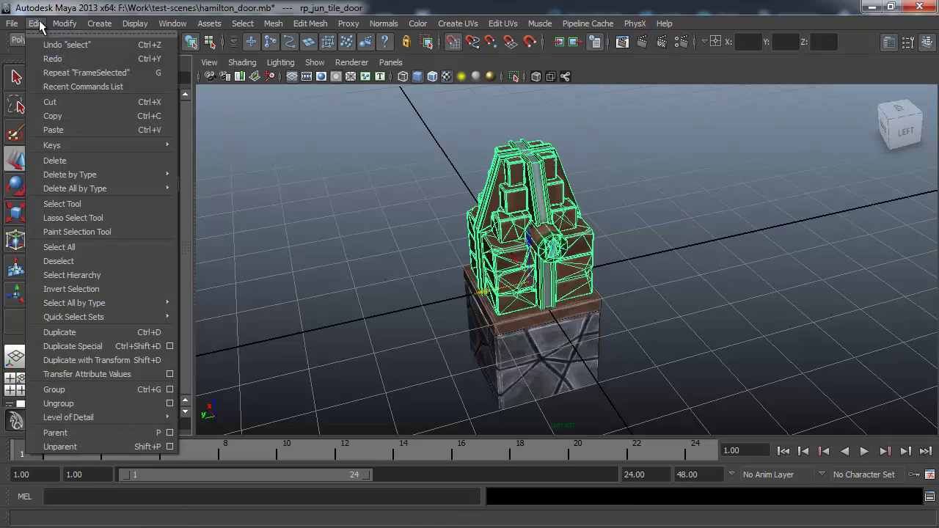
pyautogui.click(36, 24)
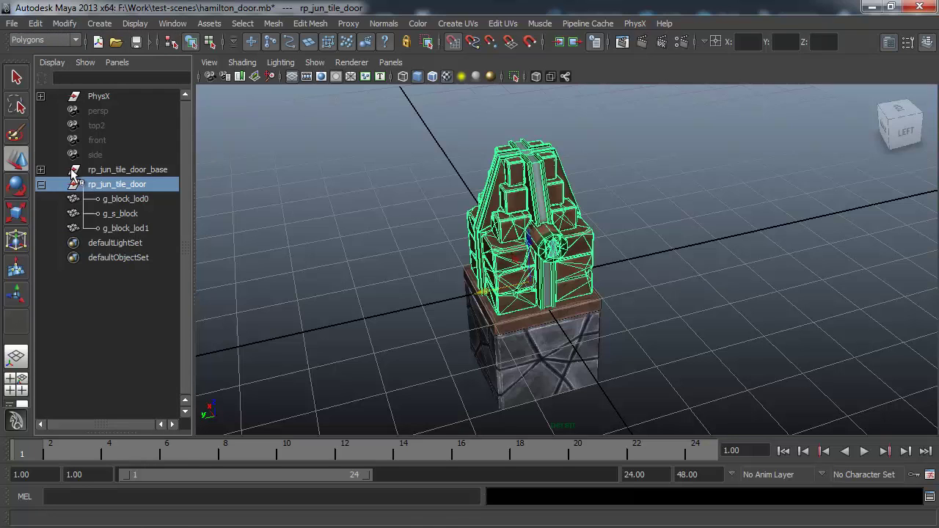
pyautogui.click(128, 169)
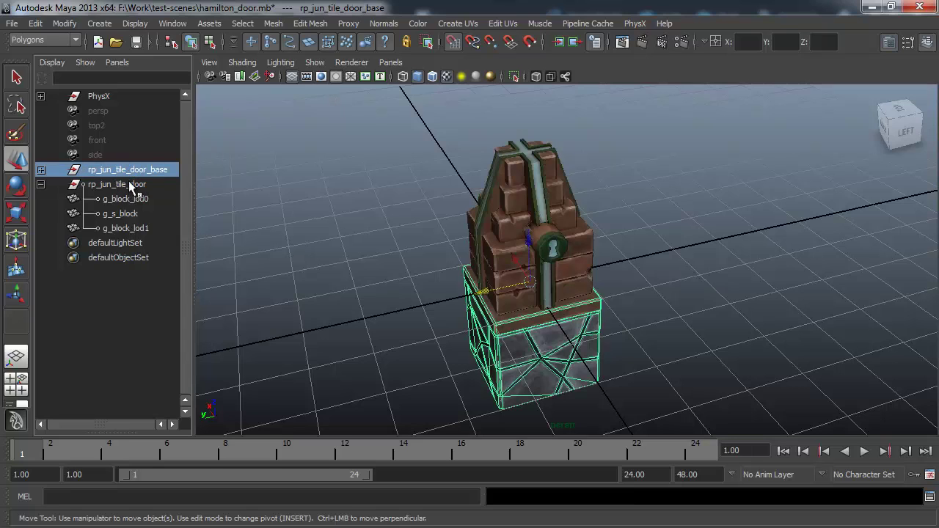
pyautogui.click(128, 184)
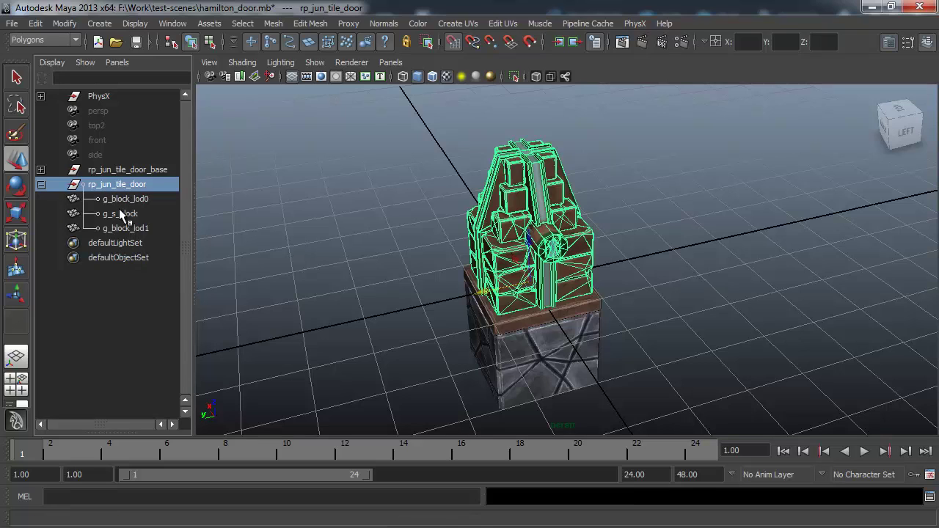
# Apply Edit > Select Hierarchy to rp_jun_tile_door, picking up g_block_lod0, g_s_block and g_block_lod1.
pyautogui.click(37, 24)
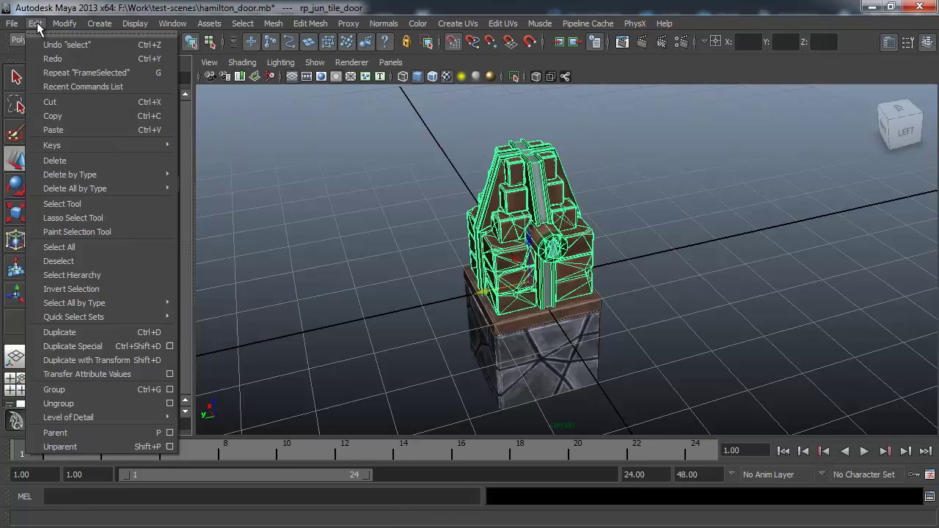
pyautogui.click(90, 275)
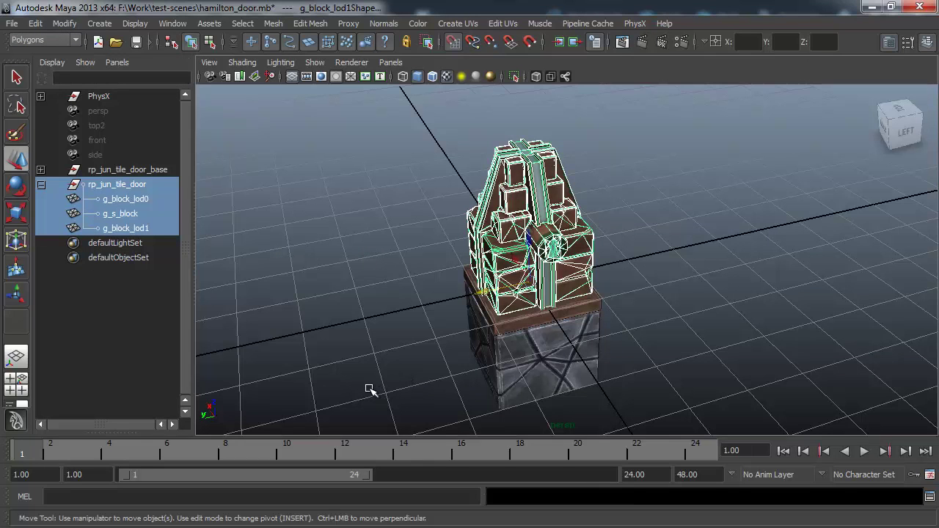
pyautogui.keyDown('alt'); pyautogui.moveTo(369, 389); pyautogui.dragTo(368, 388); pyautogui.keyUp('alt')
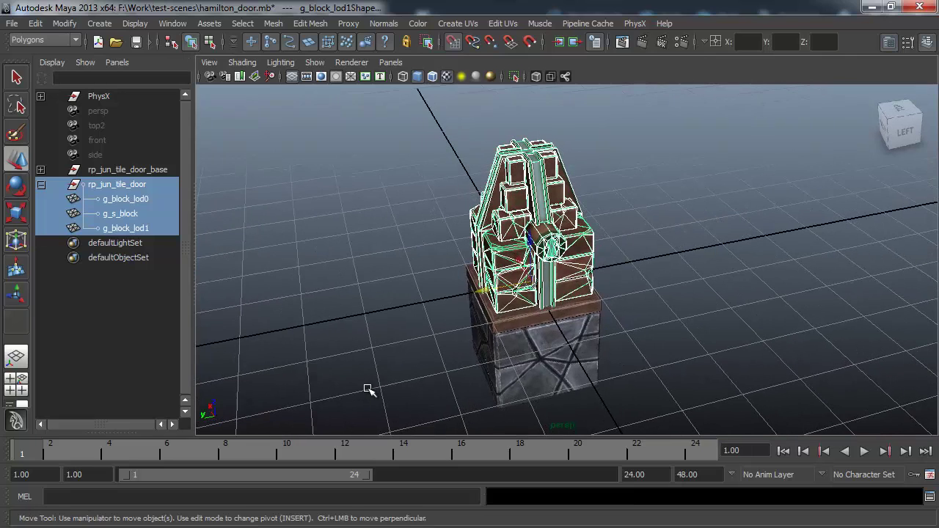
# In Preferences > Settings, set Up axis to Z and Linear to meter, then save.
pyautogui.click(170, 22)
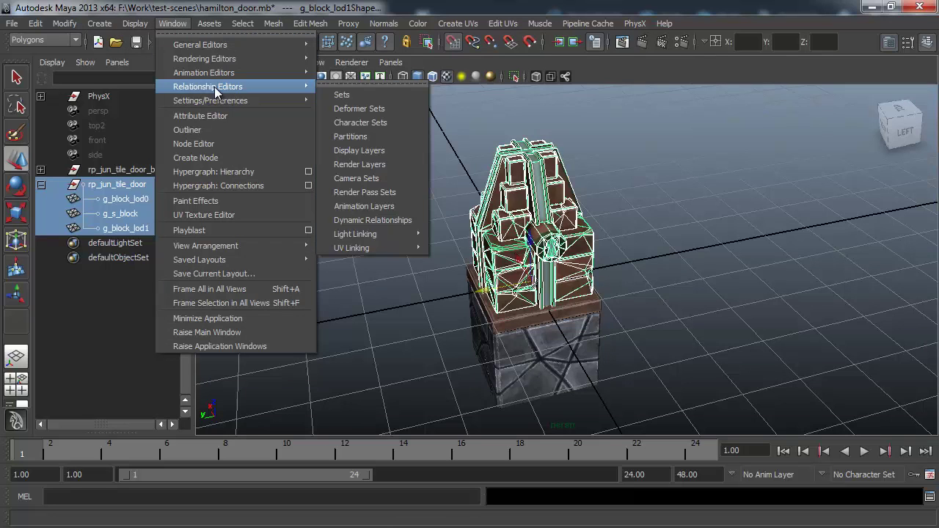
pyautogui.moveTo(218, 100)
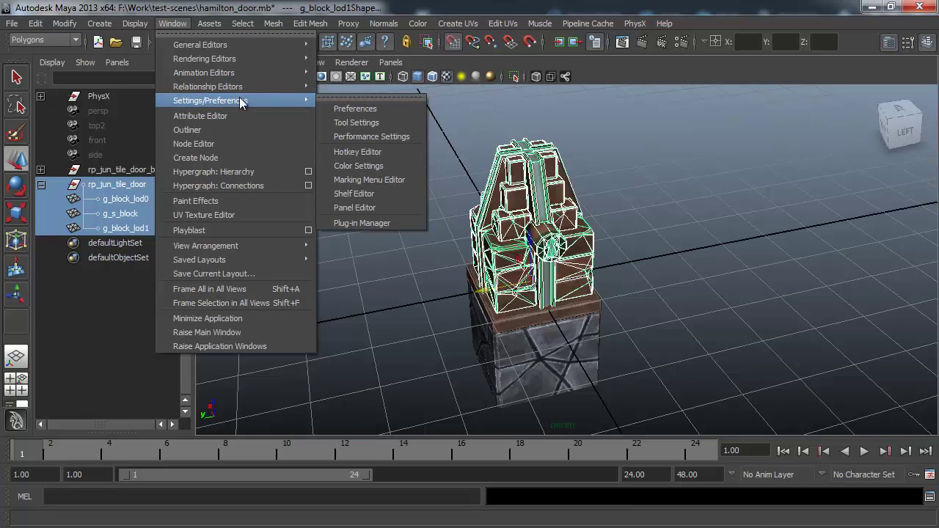
pyautogui.click(406, 109)
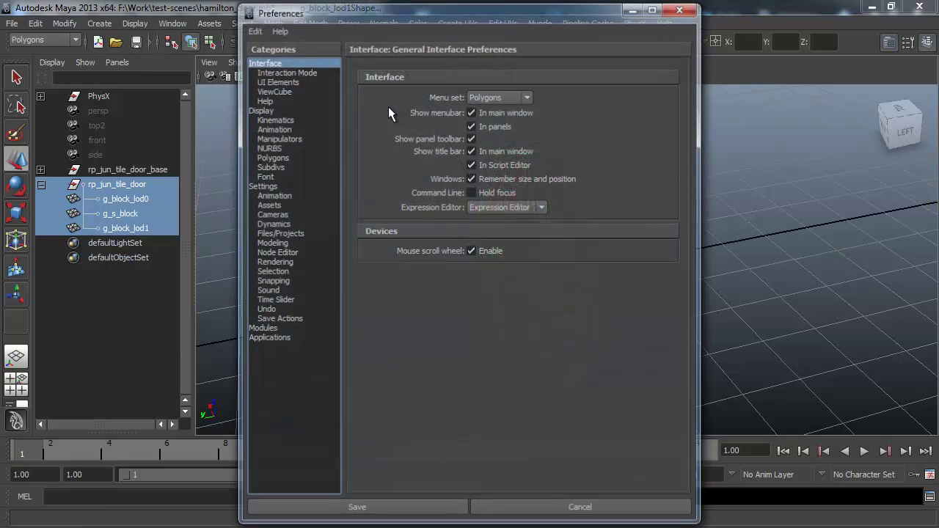
pyautogui.click(273, 188)
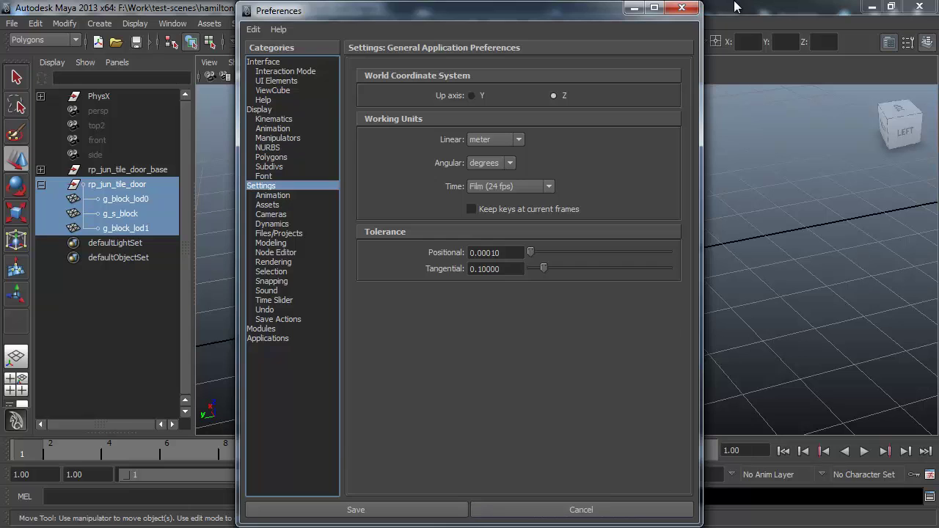
pyautogui.click(681, 7)
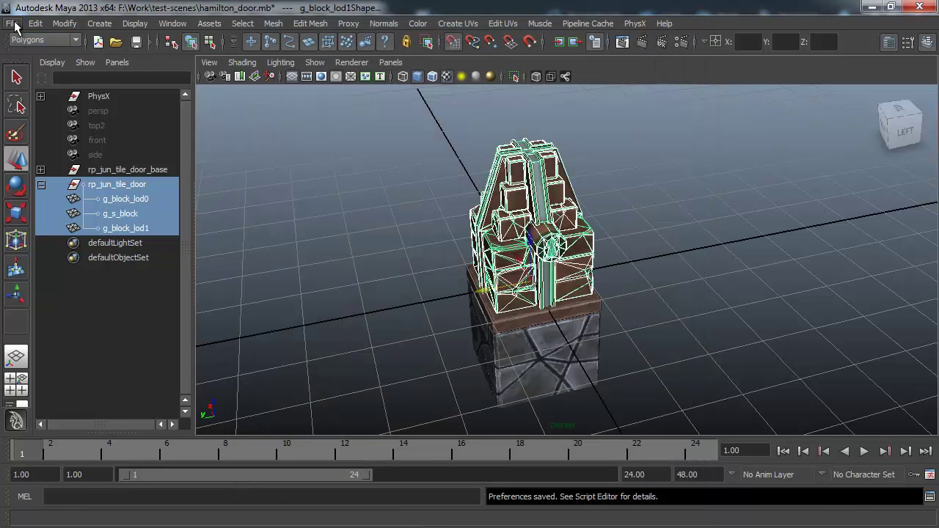
# Leave New Scene Options on meter as the linear unit and close the dialog.
pyautogui.click(14, 23)
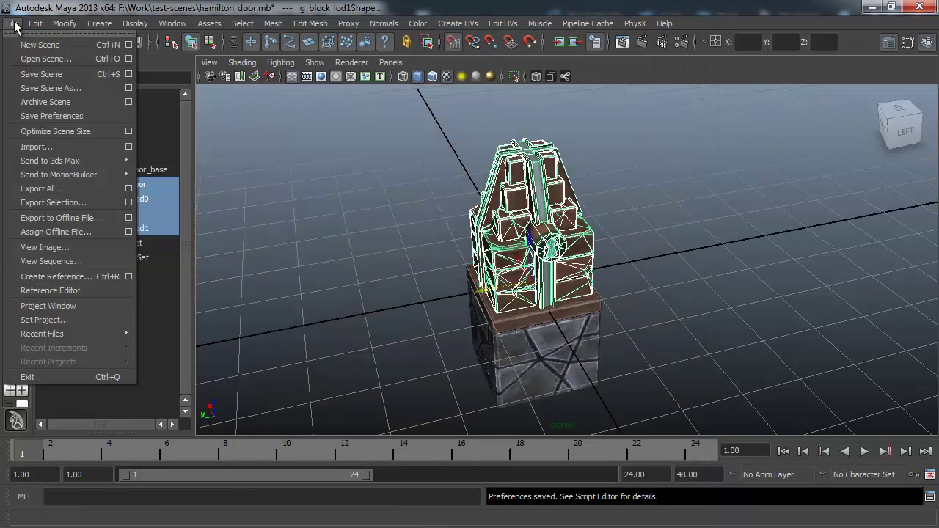
pyautogui.click(129, 44)
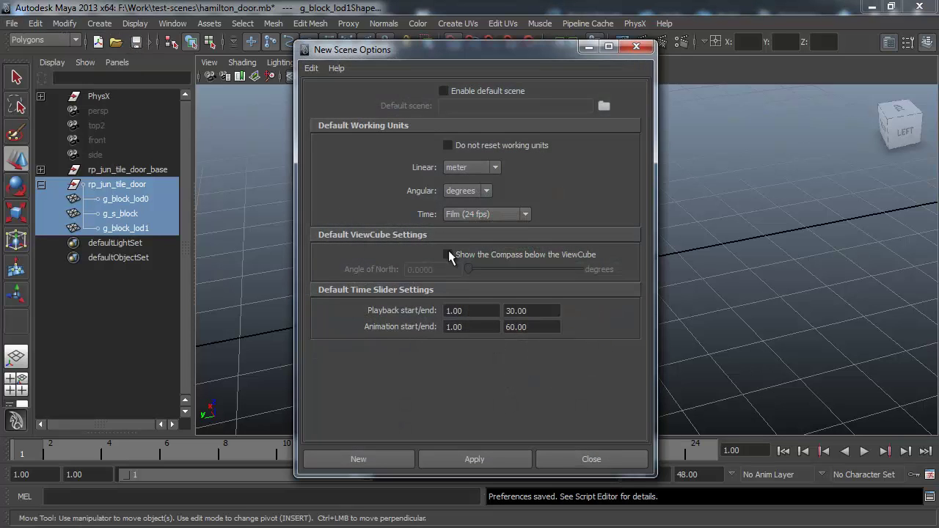
pyautogui.click(477, 168)
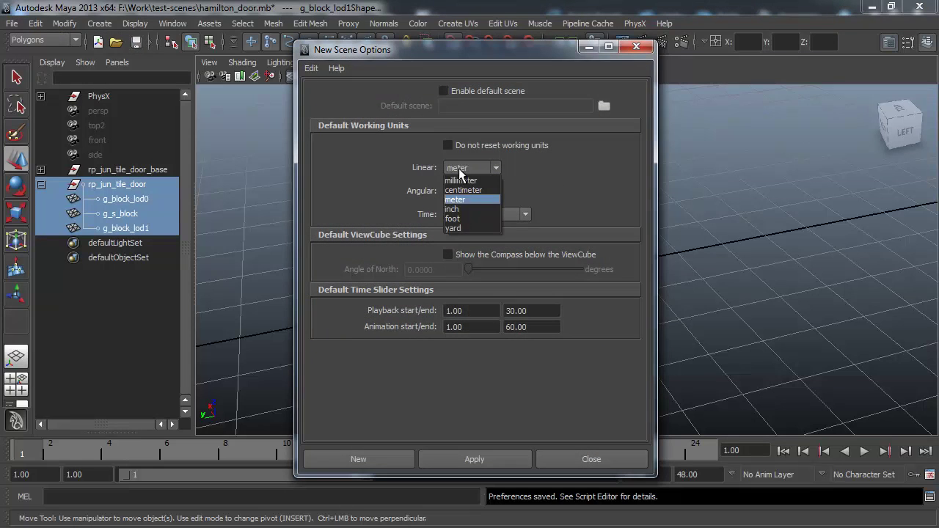
pyautogui.click(462, 170)
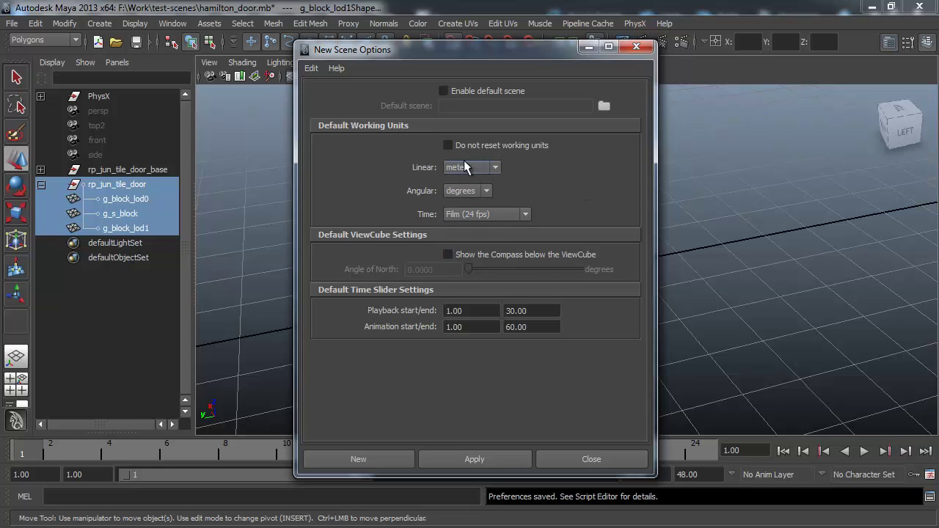
pyautogui.click(636, 47)
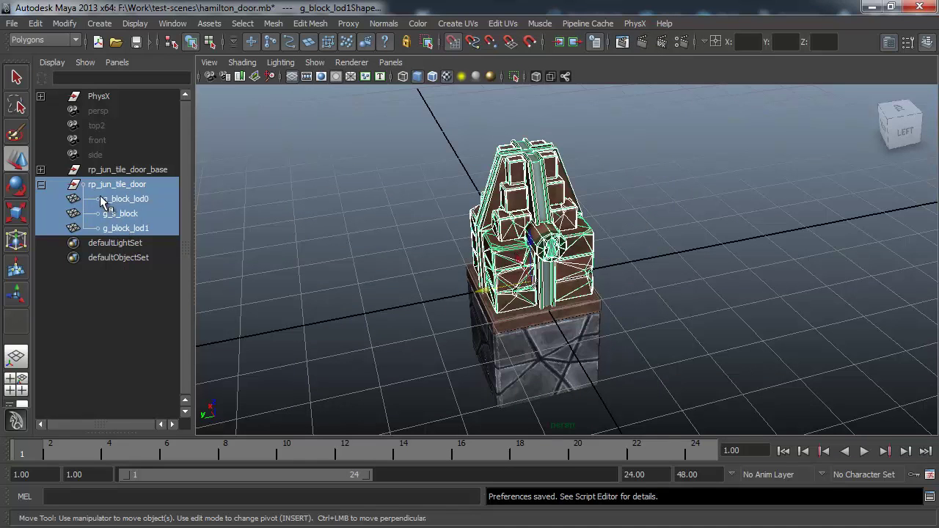
# Start File > Export Selection and browse to the hamilton\units\demo folder.
pyautogui.click(13, 24)
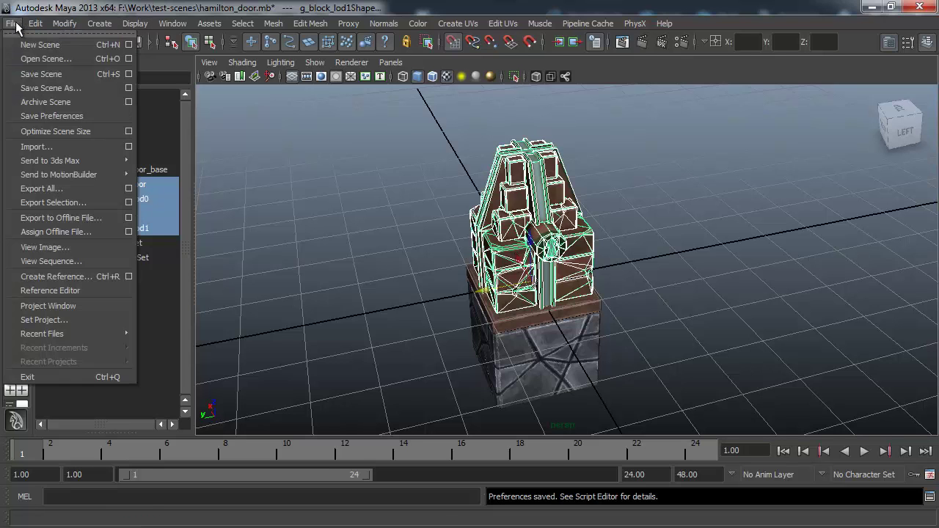
pyautogui.click(90, 209)
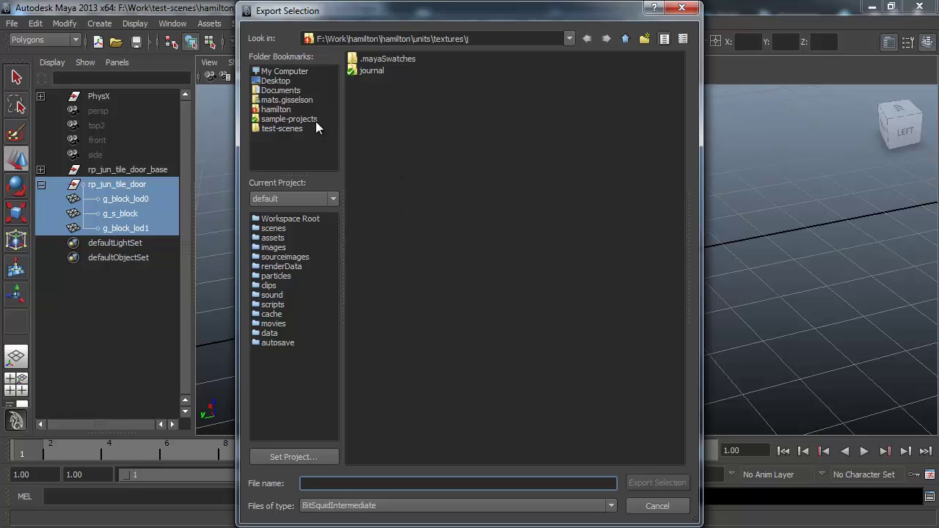
pyautogui.click(275, 112)
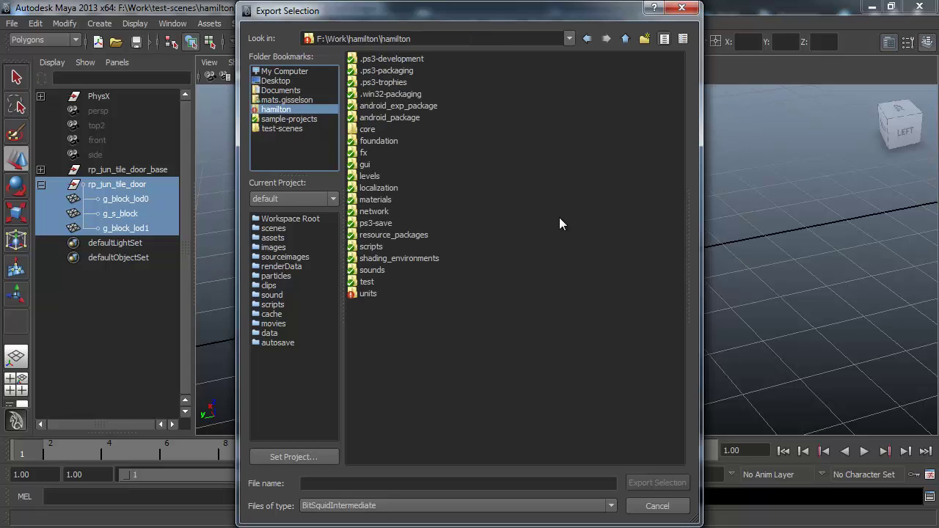
pyautogui.click(418, 387)
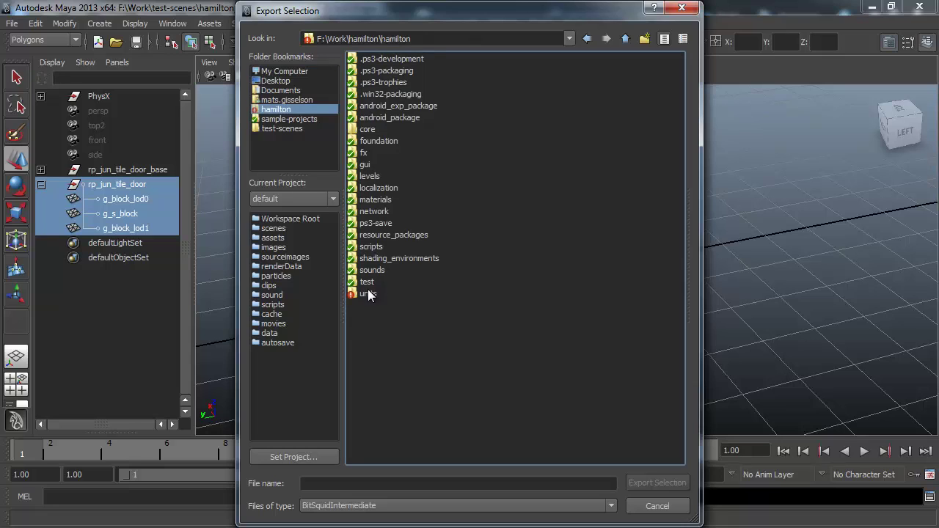
pyautogui.doubleClick(369, 294)
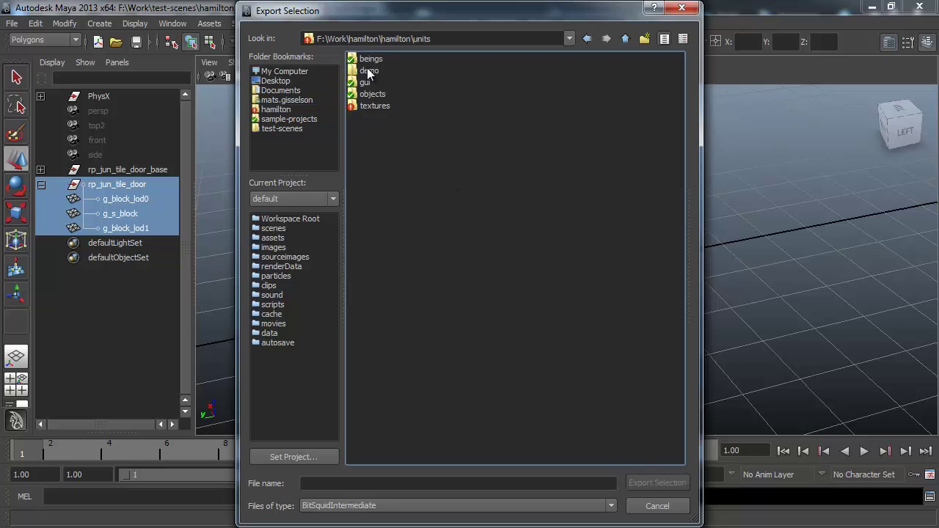
pyautogui.doubleClick(368, 71)
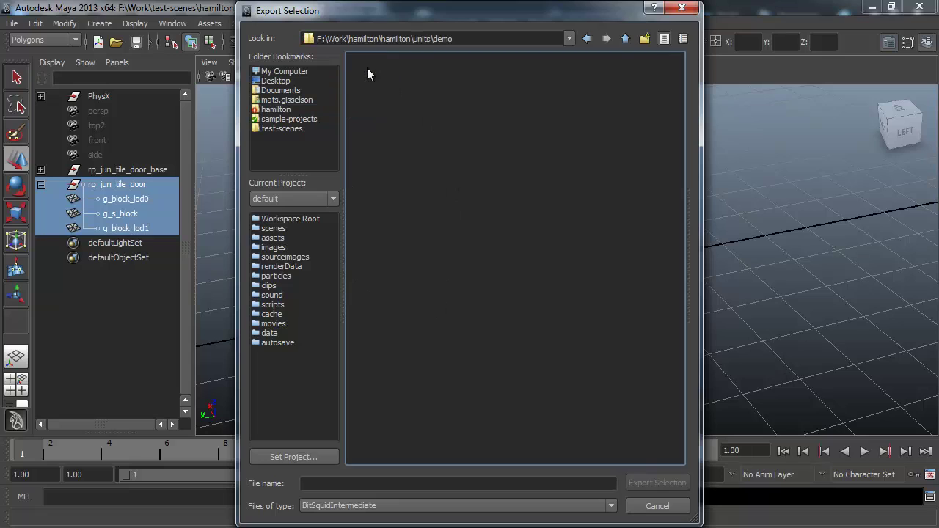
# Create a demo_door folder, export the door into it as demo_door, and check the Script Editor log.
pyautogui.click(645, 39)
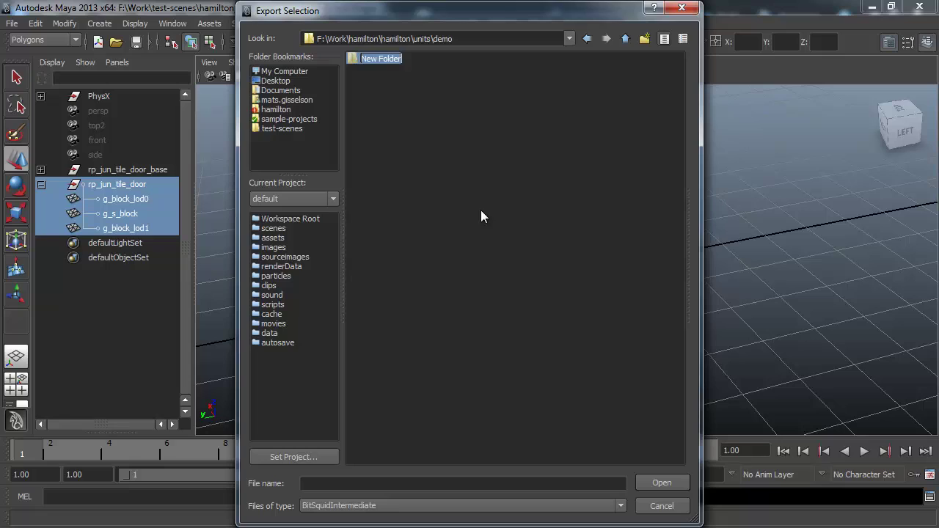
pyautogui.write('demo_door')
pyautogui.press('Return')
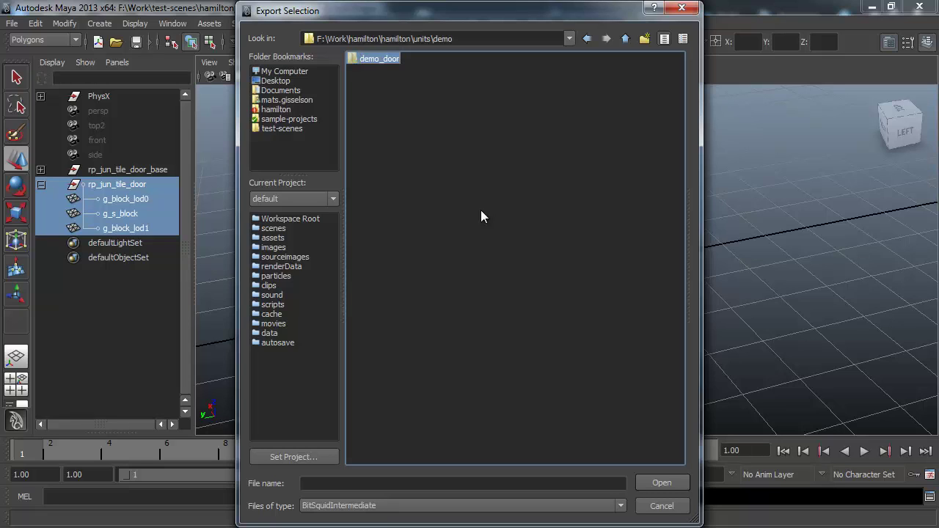
pyautogui.doubleClick(380, 67)
pyautogui.click(337, 482)
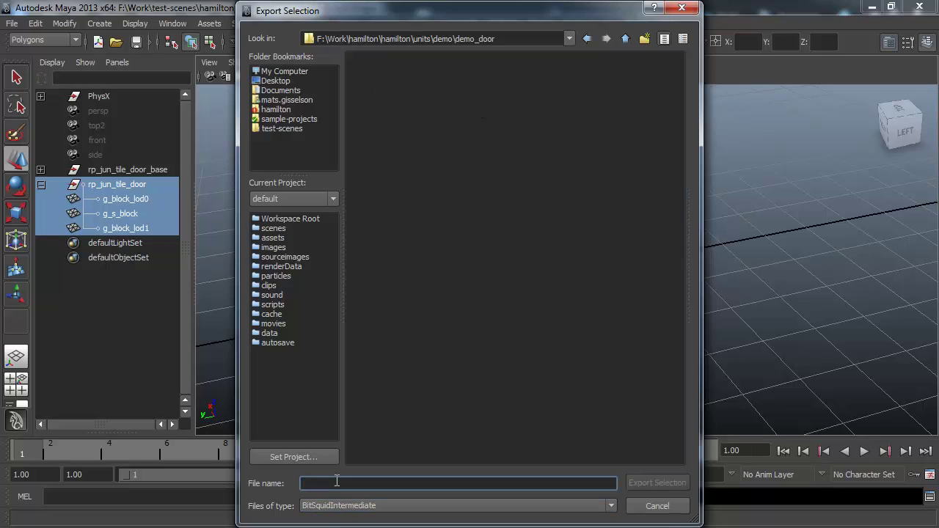
pyautogui.write('demo_door')
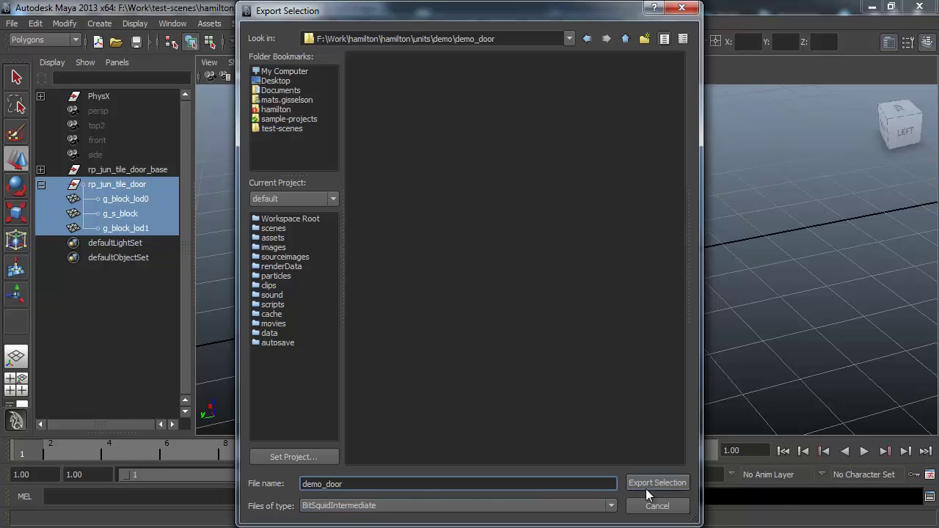
pyautogui.click(665, 483)
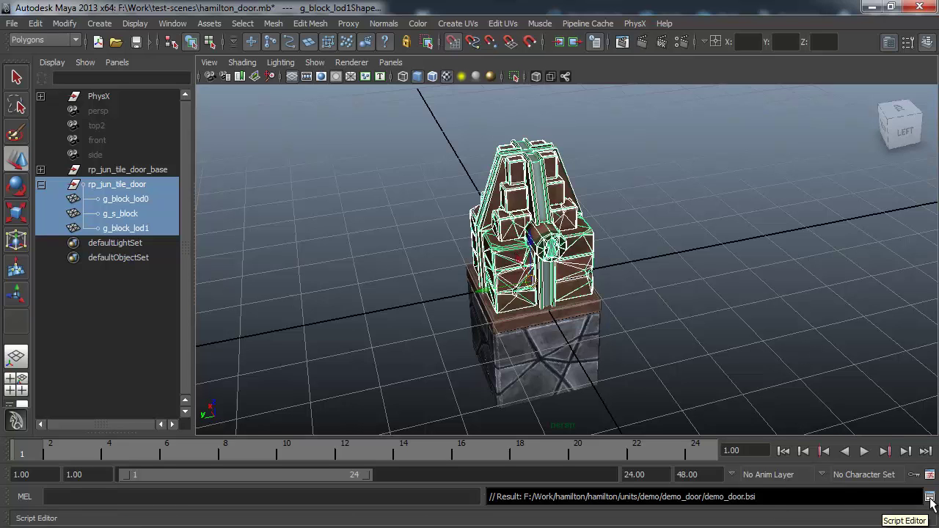
pyautogui.click(930, 498)
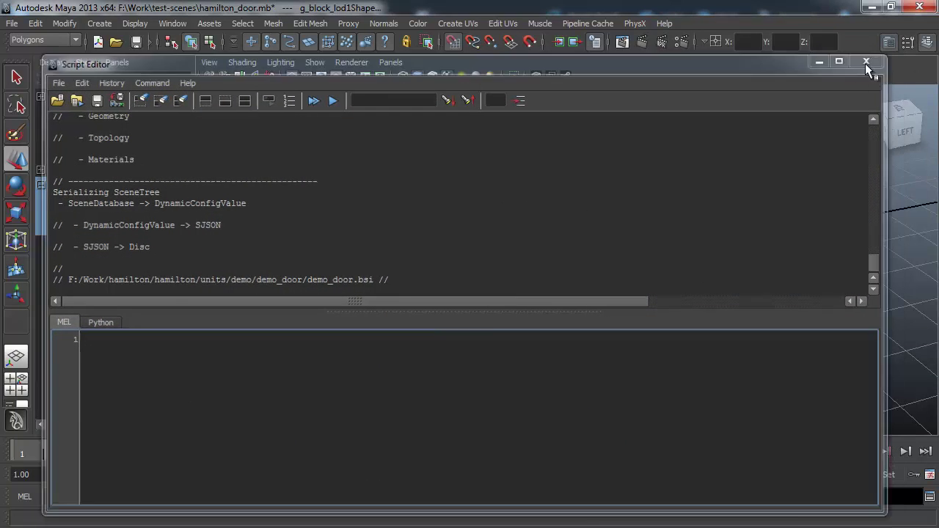
pyautogui.click(870, 60)
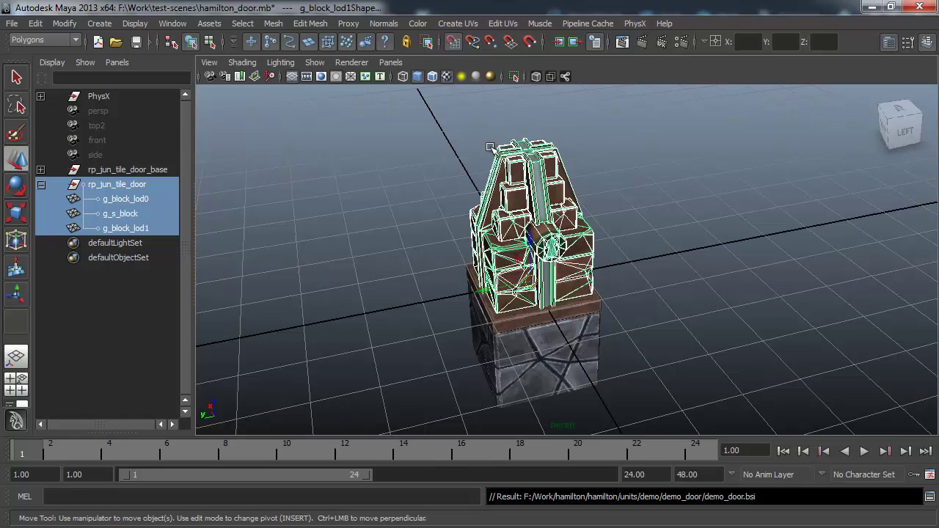
# Minimize Maya and Photoshop Elements so the bitsquid Tool Center launcher for hamilton is visible.
pyautogui.click(869, 7)
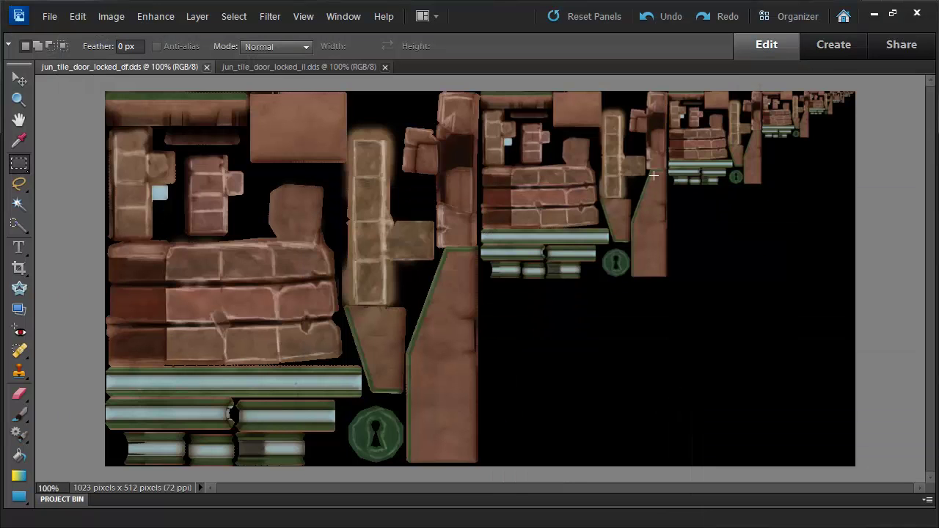
pyautogui.click(874, 13)
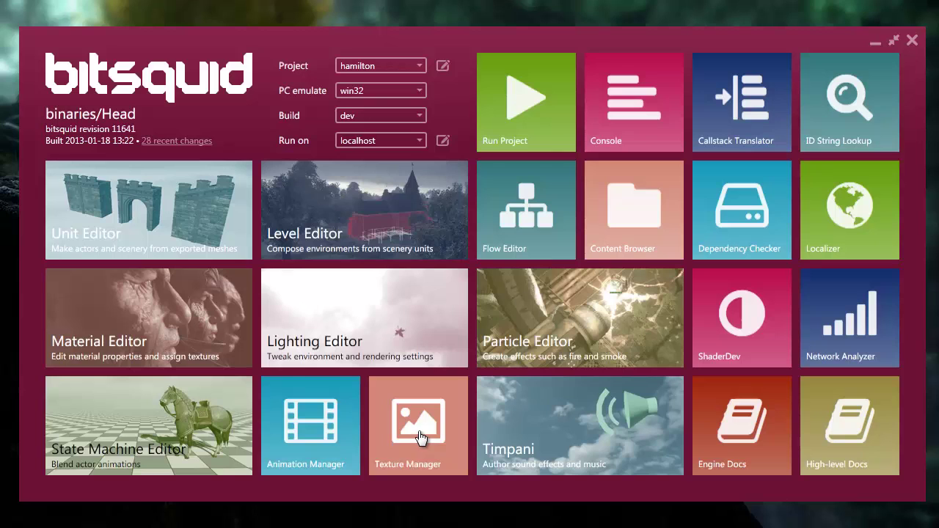
# Check that jun_tile_door_locked_df and _il use DXT1, save all modified textures, and close the manager.
pyautogui.click(420, 438)
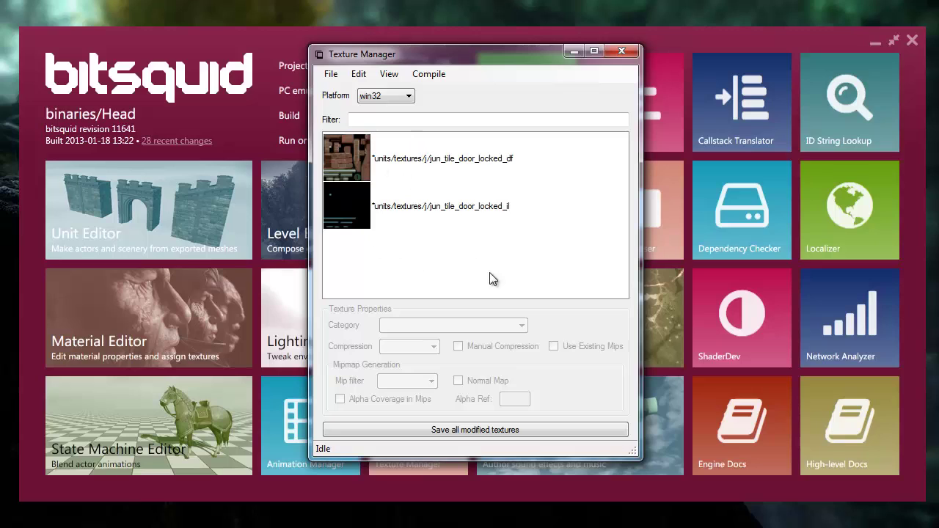
pyautogui.moveTo(541, 272); pyautogui.dragTo(446, 246)
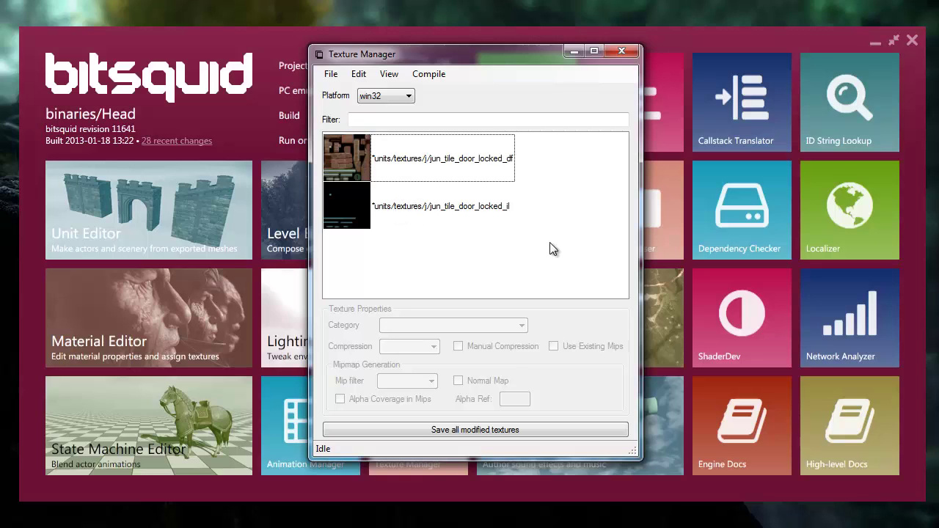
pyautogui.click(408, 155)
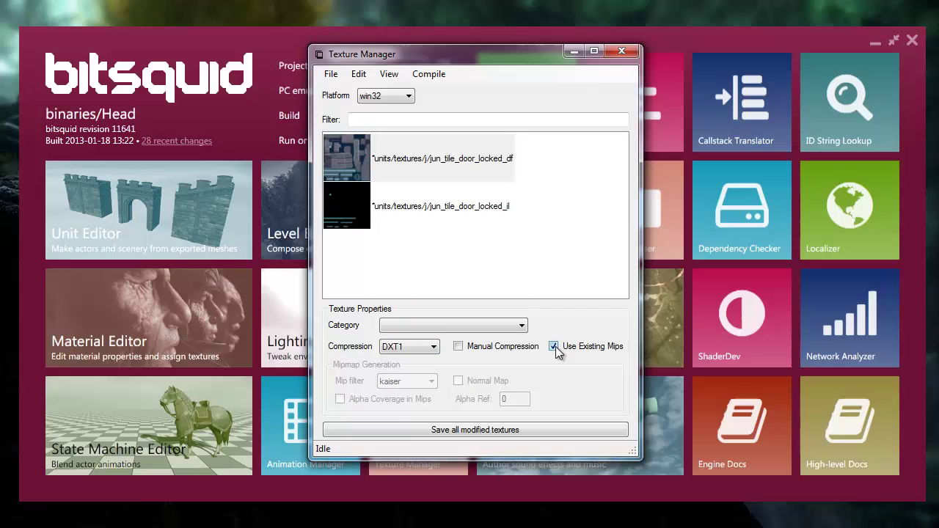
pyautogui.click(406, 207)
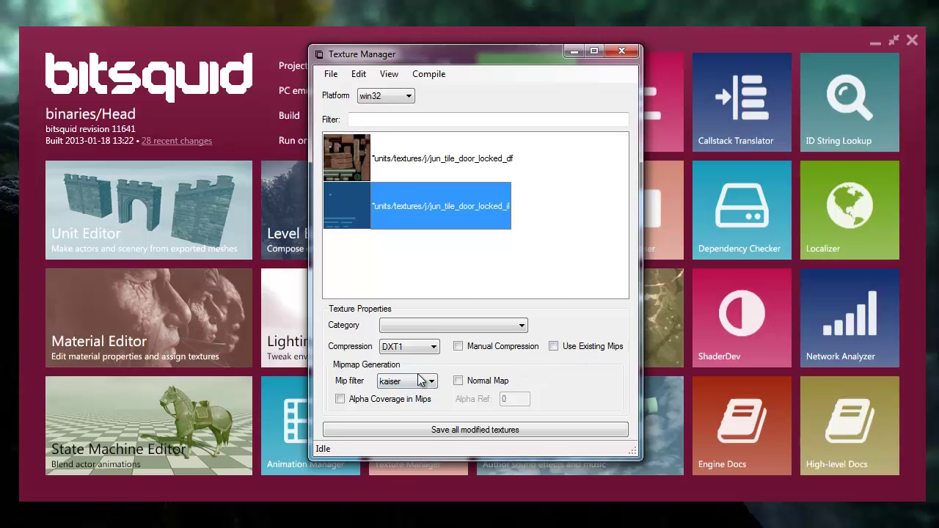
pyautogui.click(465, 429)
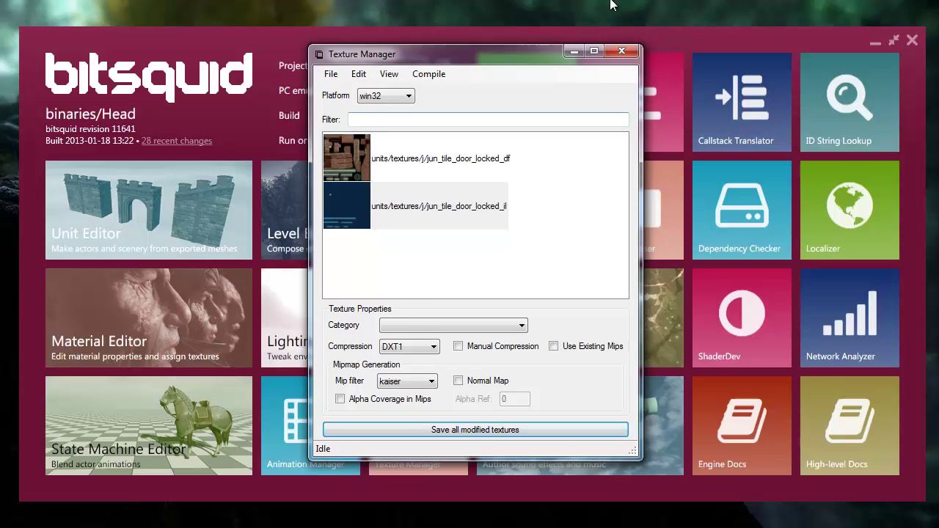
pyautogui.click(622, 52)
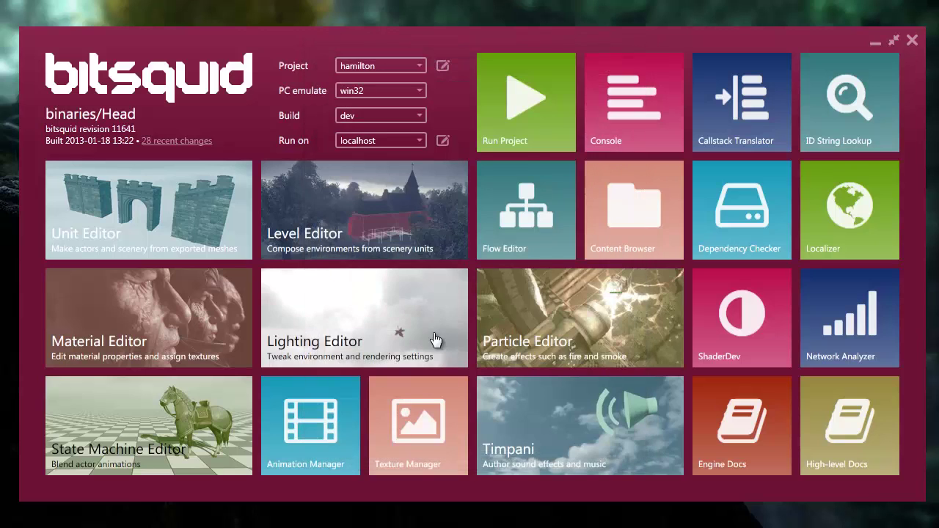
# Import units/demo/demo_door/demo_door.bsi as a new unit with a newly created material.
pyautogui.click(151, 218)
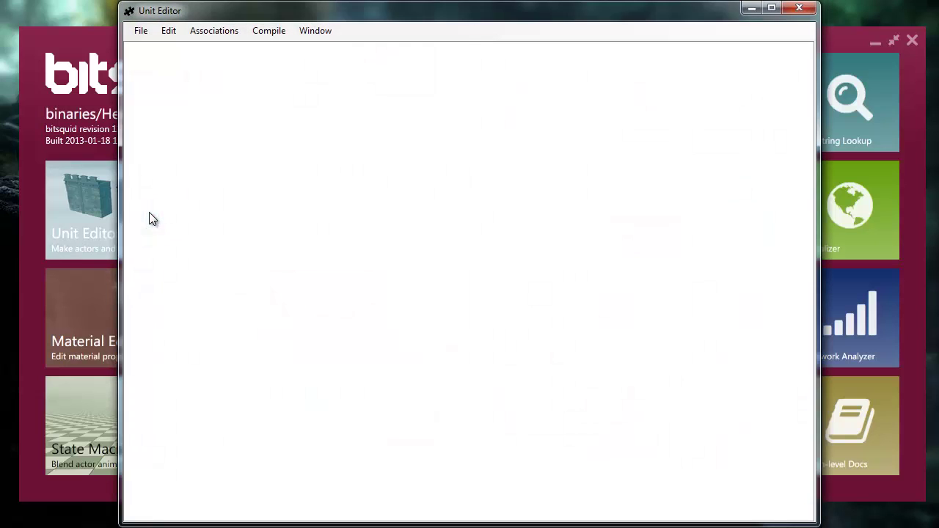
pyautogui.click(133, 32)
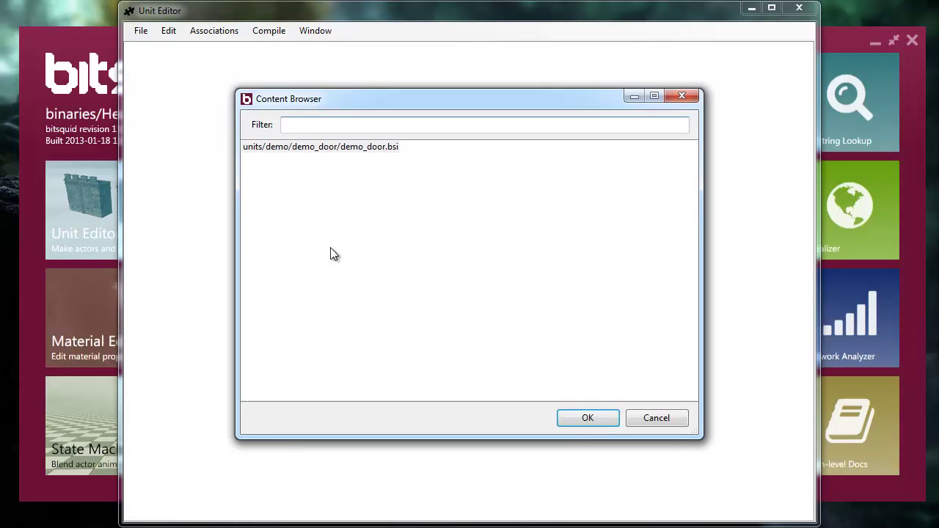
pyautogui.click(345, 147)
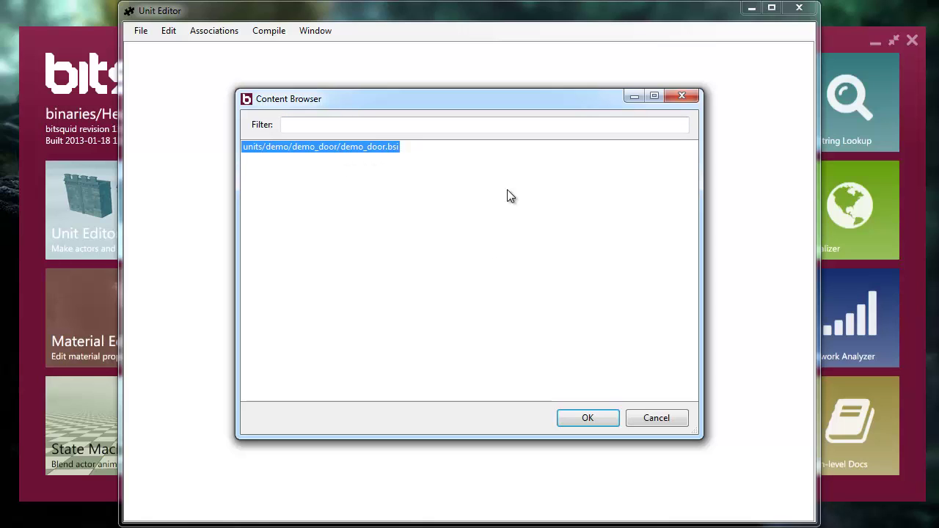
pyautogui.click(588, 419)
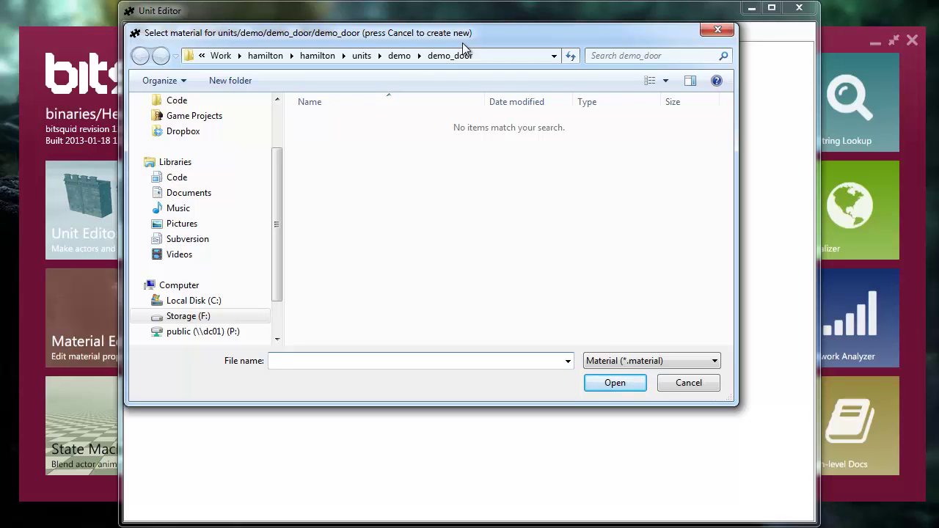
pyautogui.click(688, 383)
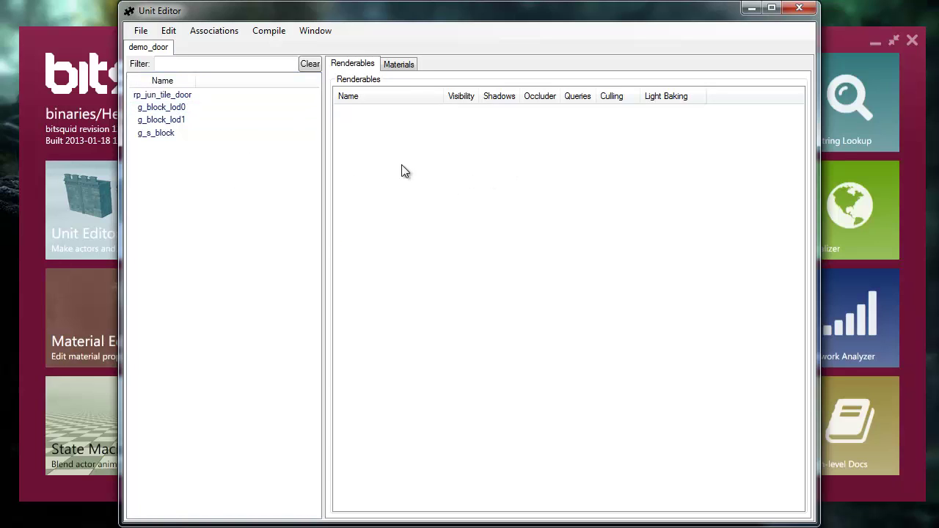
# Add g_block_lod0 and g_s_block as renderables, making g_s_block invisible but shadow-casting.
pyautogui.click(164, 110)
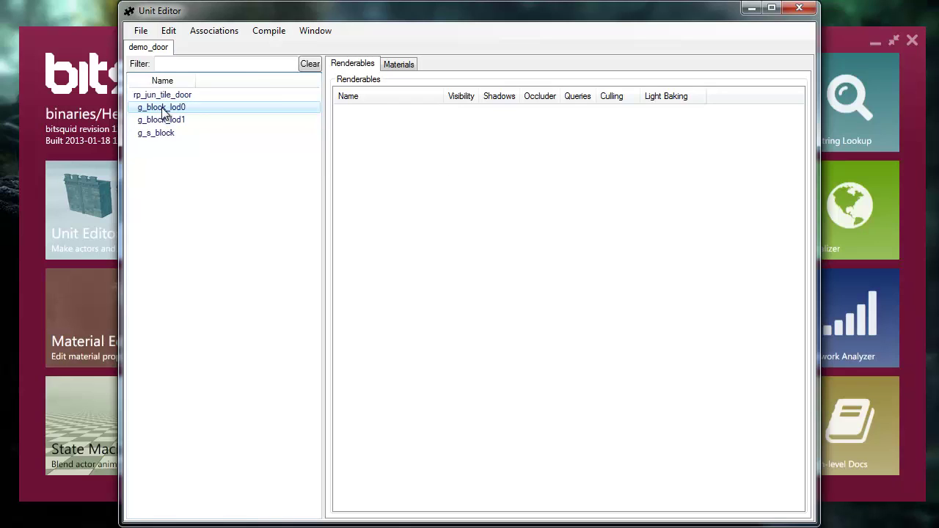
pyautogui.moveTo(164, 112); pyautogui.dragTo(444, 135)
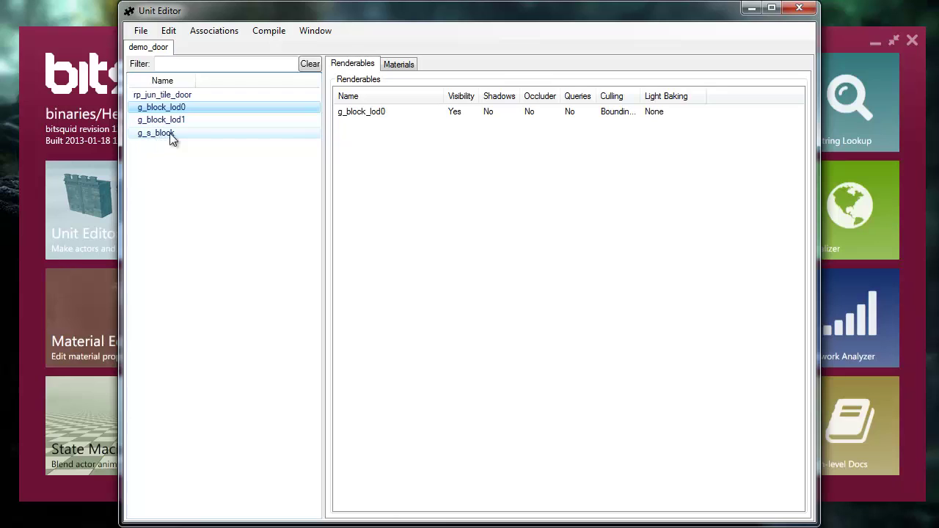
pyautogui.moveTo(157, 133); pyautogui.dragTo(377, 152)
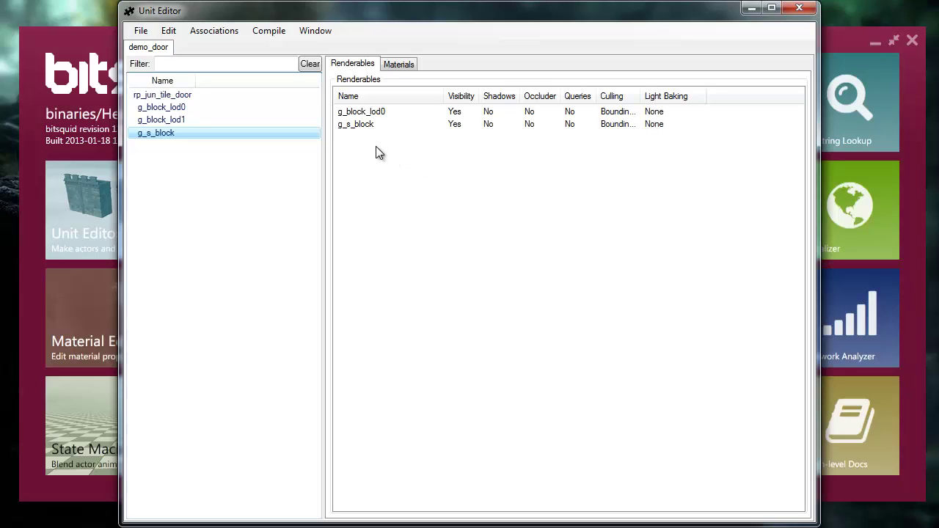
pyautogui.click(453, 124)
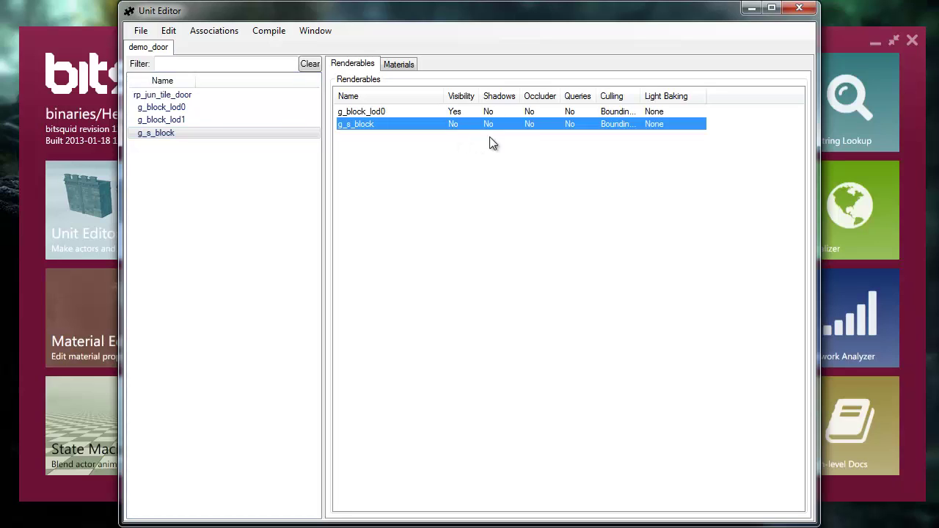
pyautogui.click(486, 123)
pyautogui.click(485, 241)
# Save the demo_door unit and minimize the Unit Editor.
pyautogui.click(139, 32)
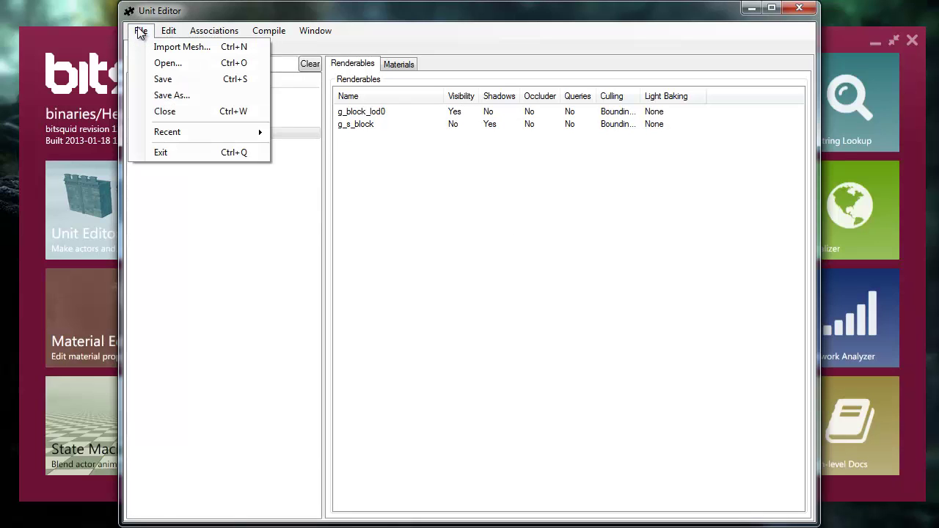
pyautogui.click(183, 78)
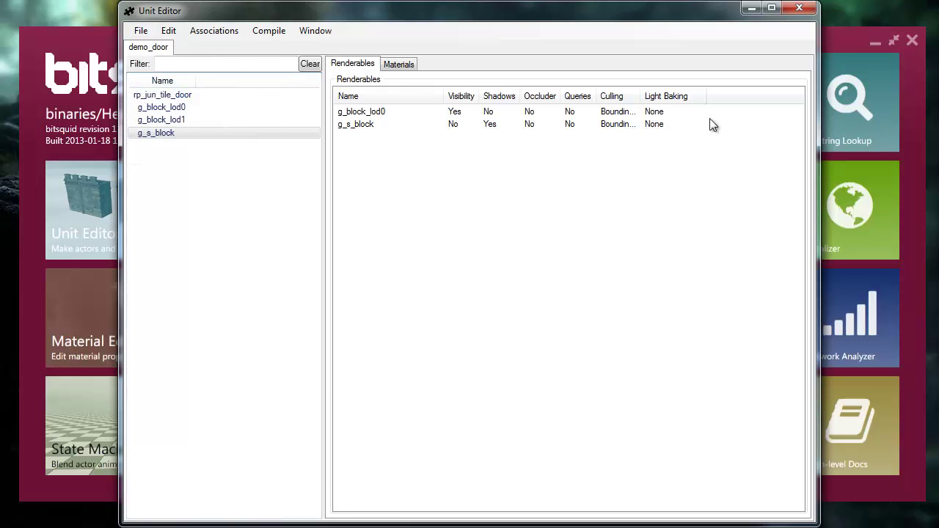
pyautogui.click(750, 8)
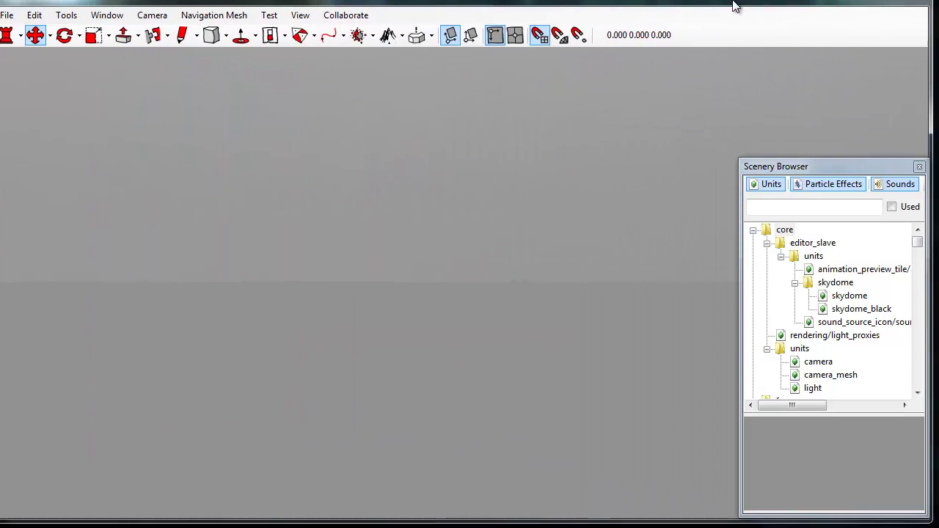
# Load the bitsquid_empty level from recent files and filter the Scenery Browser by 'demo_door'.
pyautogui.click(17, 24)
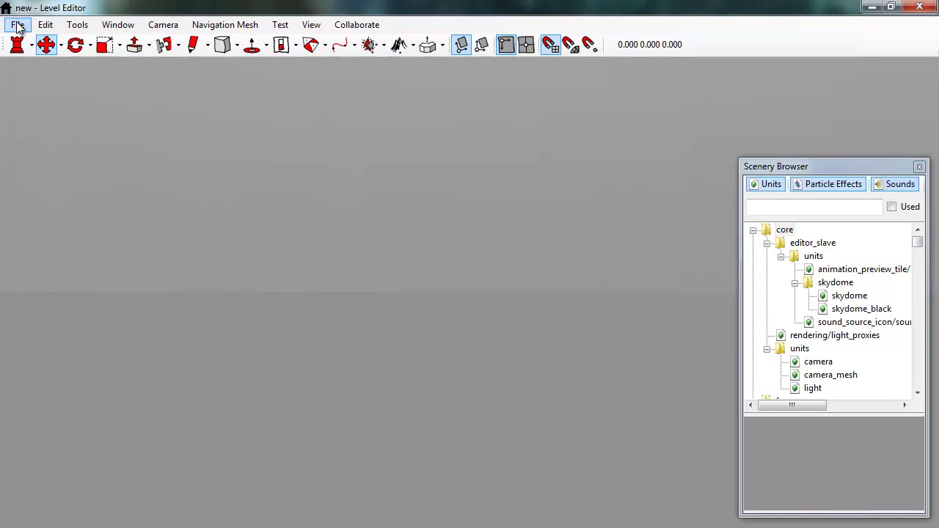
pyautogui.moveTo(111, 208)
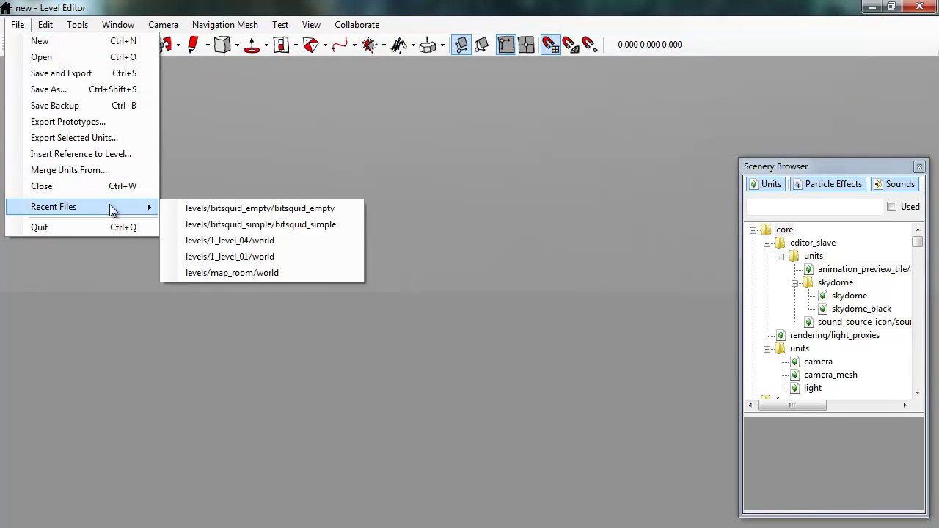
pyautogui.click(327, 212)
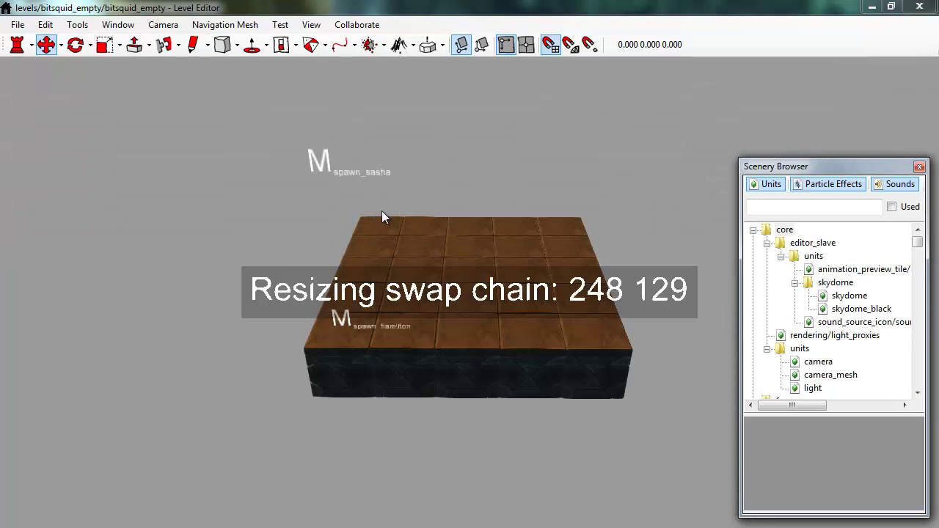
pyautogui.click(373, 368)
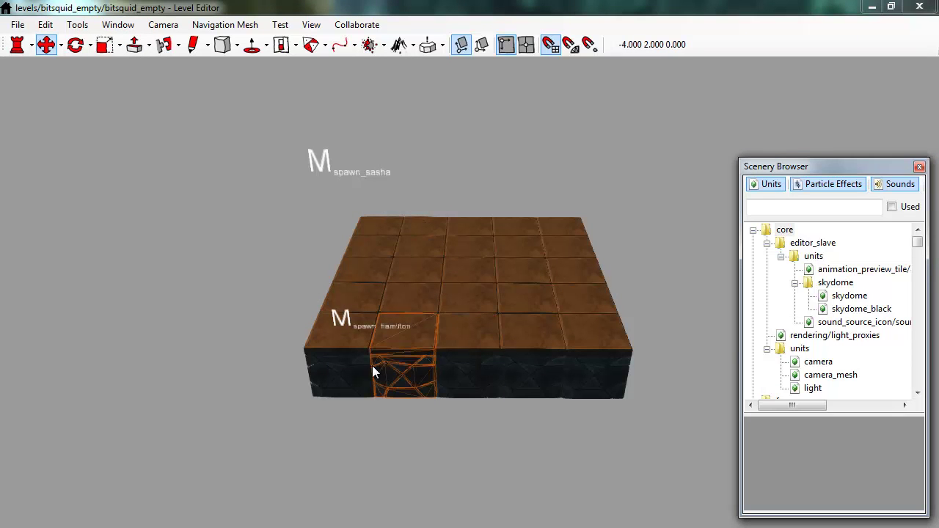
pyautogui.keyDown('alt'); pyautogui.moveTo(374, 371); pyautogui.dragTo(513, 367); pyautogui.keyUp('alt')
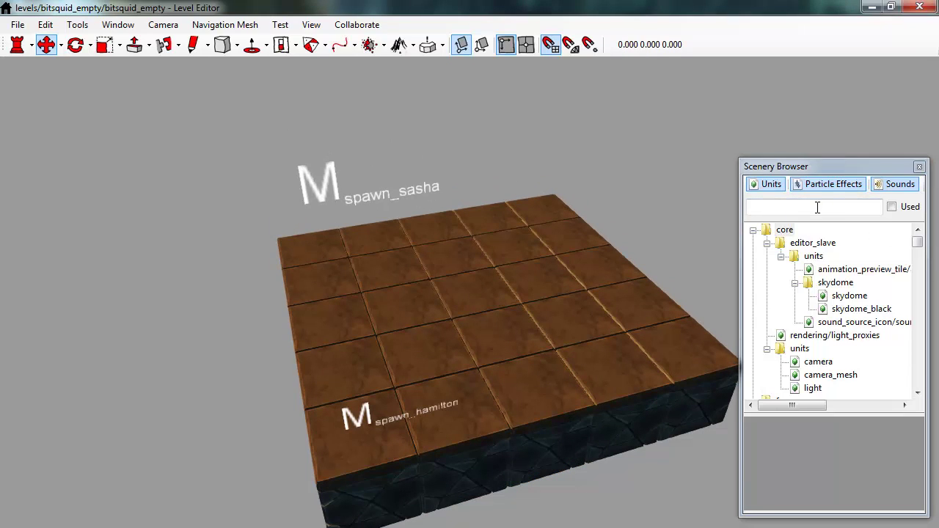
pyautogui.click(817, 208)
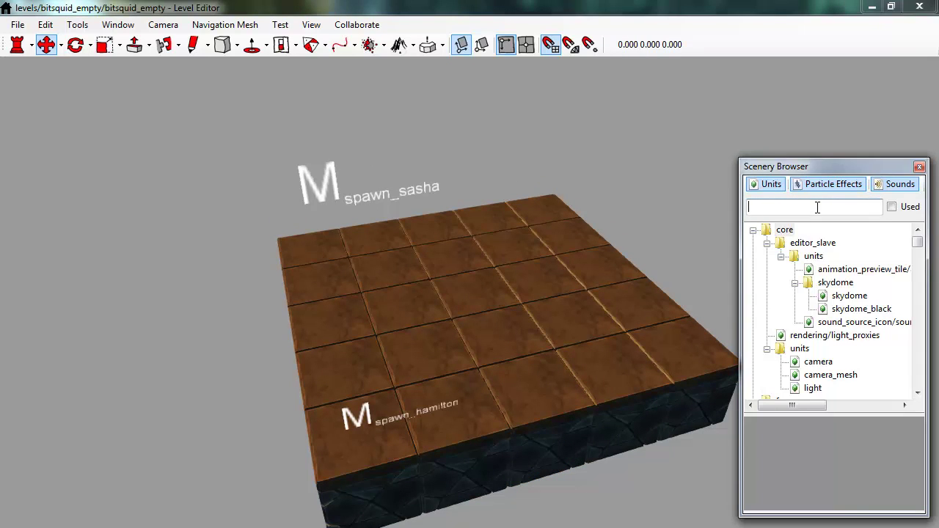
pyautogui.write('demo_door')
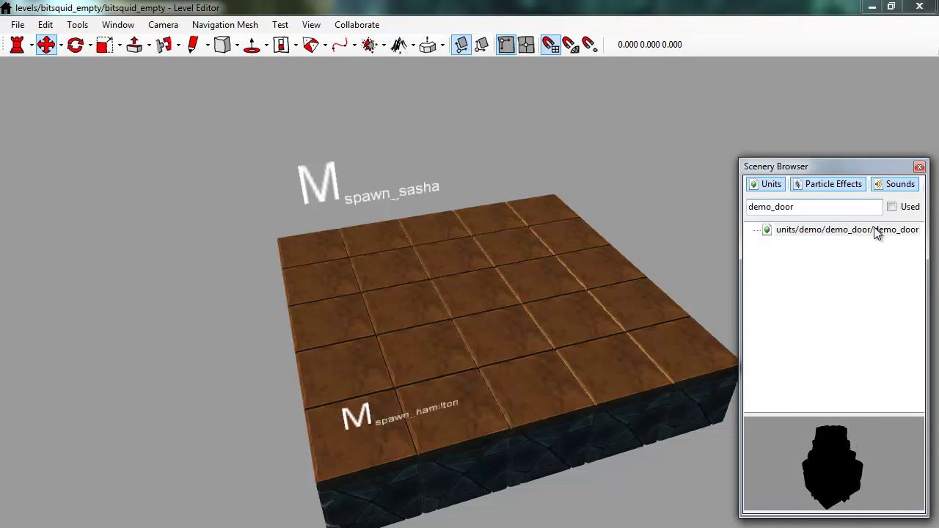
# Spawn two units/demo/demo_door/demo_door units on the bitsquid_empty floor.
pyautogui.moveTo(876, 232); pyautogui.dragTo(477, 258)
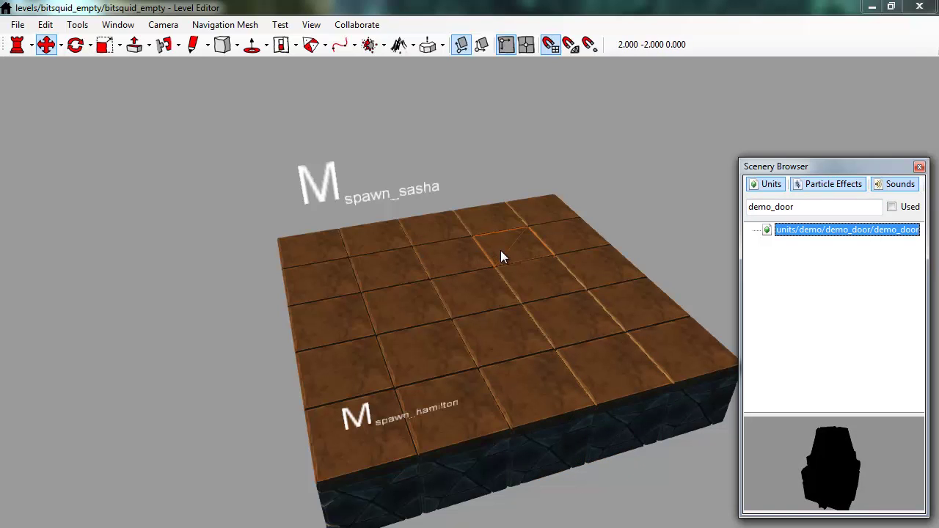
pyautogui.click(497, 251)
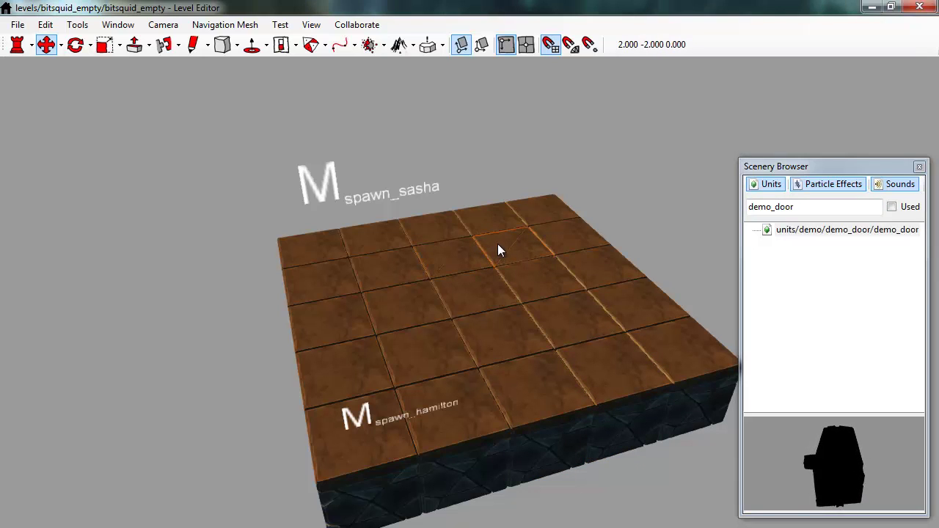
pyautogui.rightClick(498, 245)
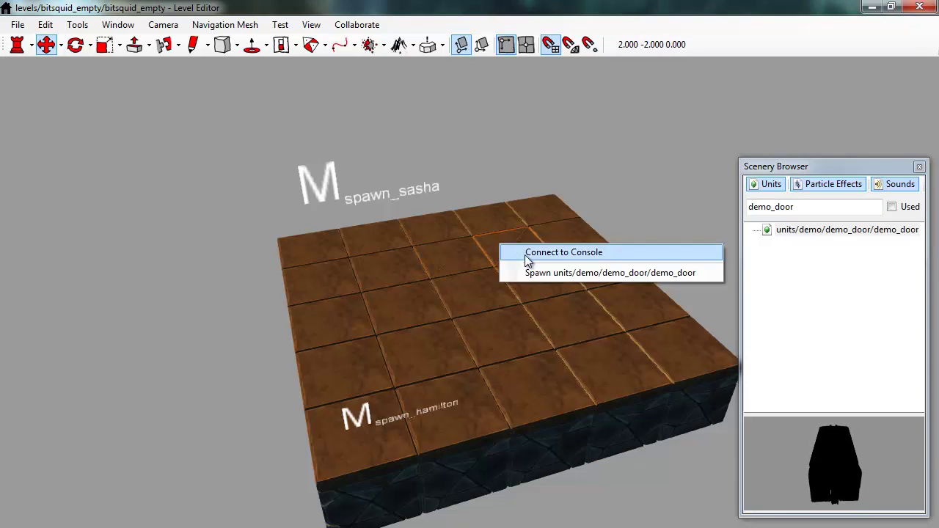
pyautogui.click(568, 273)
pyautogui.keyDown('alt'); pyautogui.moveTo(397, 319); pyautogui.dragTo(551, 318); pyautogui.keyUp('alt')
pyautogui.rightClick(505, 336)
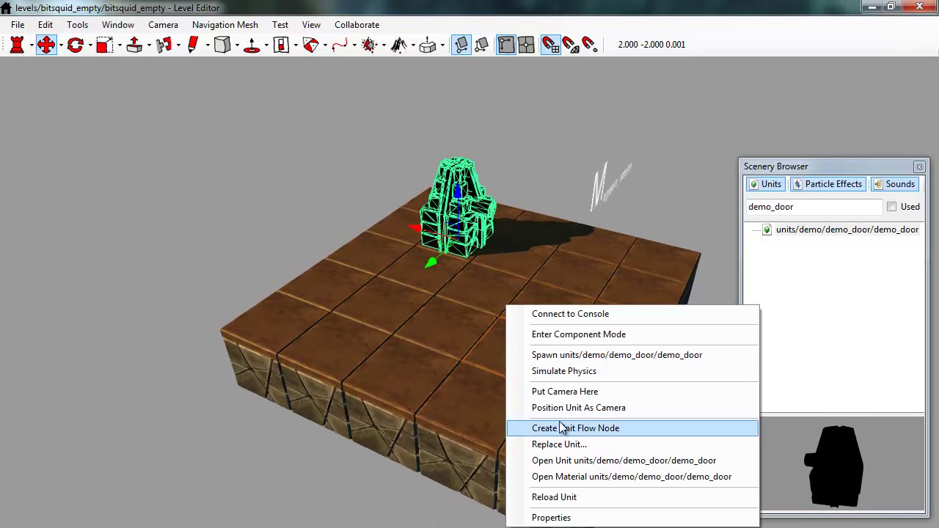
pyautogui.click(591, 355)
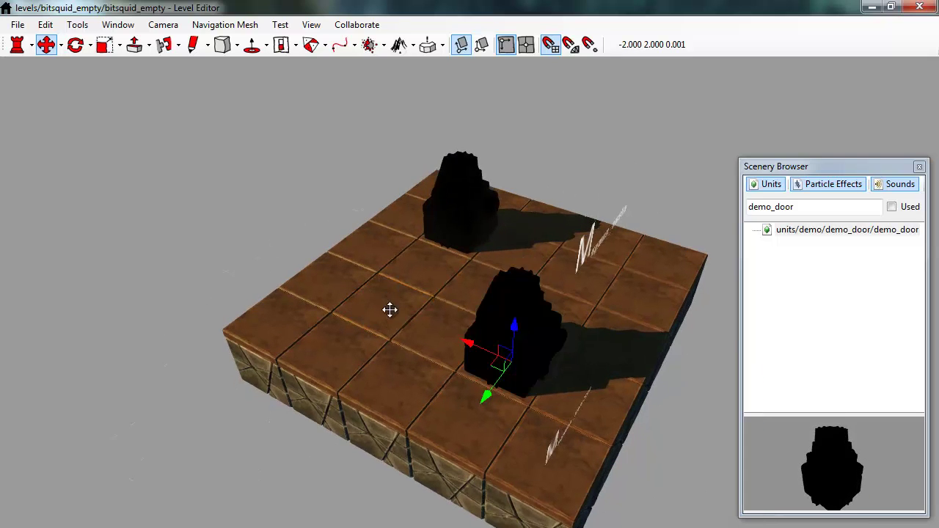
pyautogui.keyDown('alt'); pyautogui.moveTo(390, 309); pyautogui.dragTo(651, 233); pyautogui.keyUp('alt')
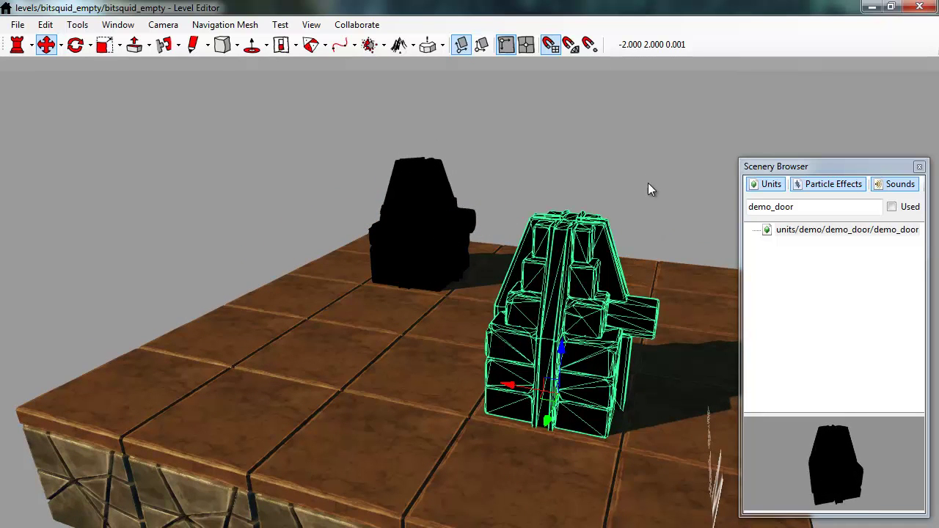
# Open the Material Editor for the back door's material.
pyautogui.click(628, 167)
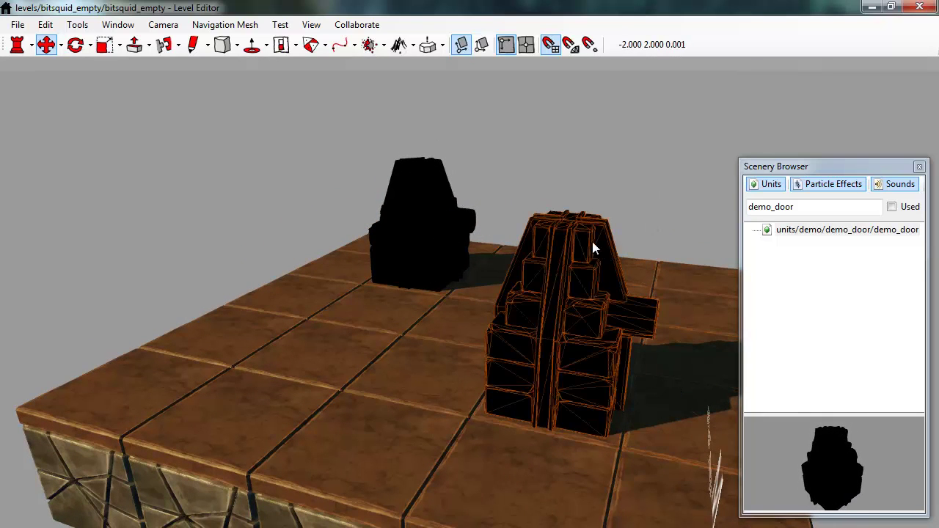
pyautogui.click(411, 187)
pyautogui.rightClick(411, 186)
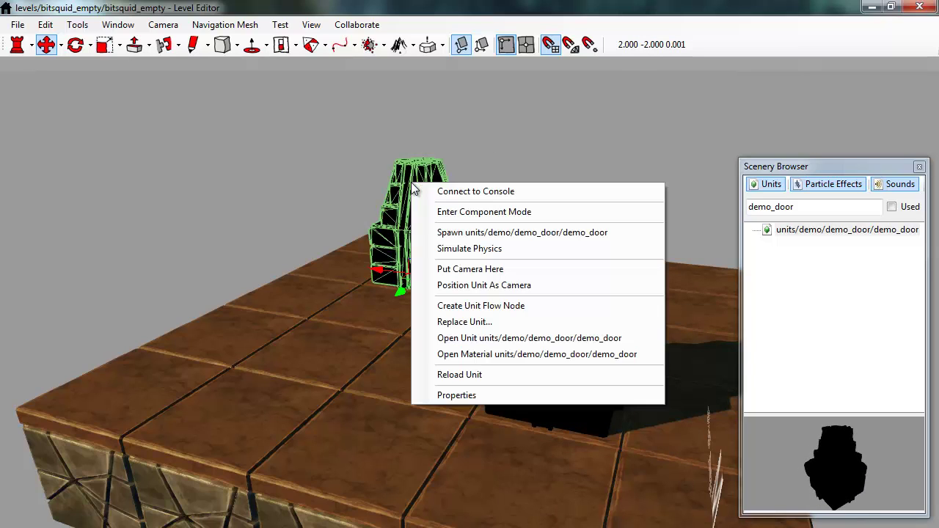
pyautogui.click(566, 354)
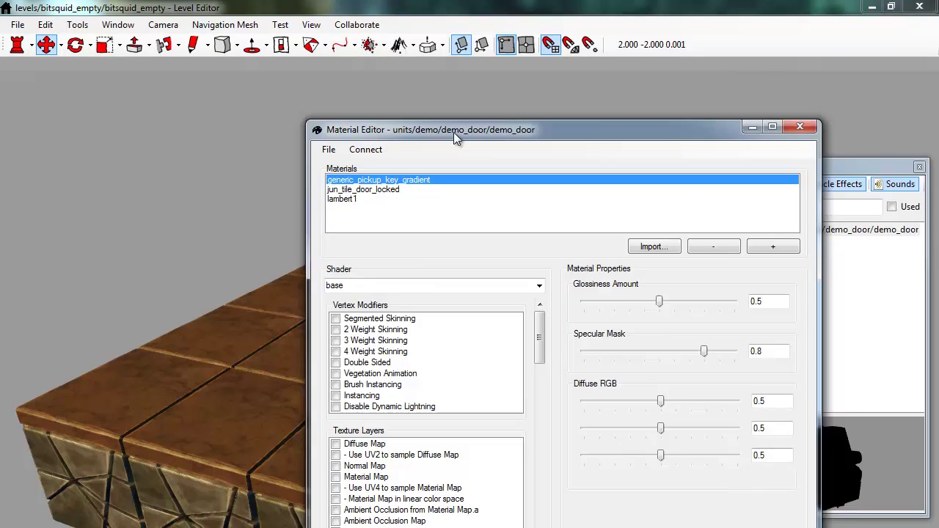
# Move the Material Editor to the upper left and close the Scenery Browser panel.
pyautogui.moveTo(454, 133); pyautogui.dragTo(279, 5)
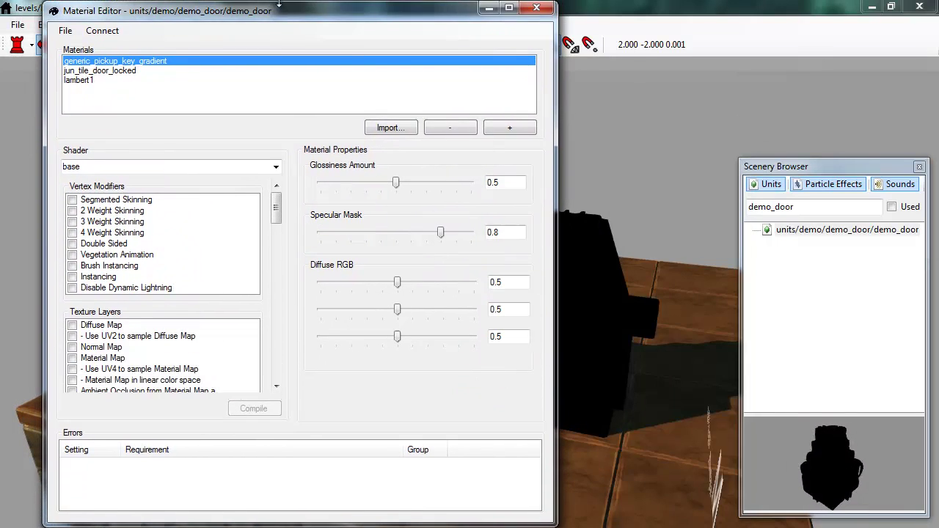
pyautogui.click(919, 166)
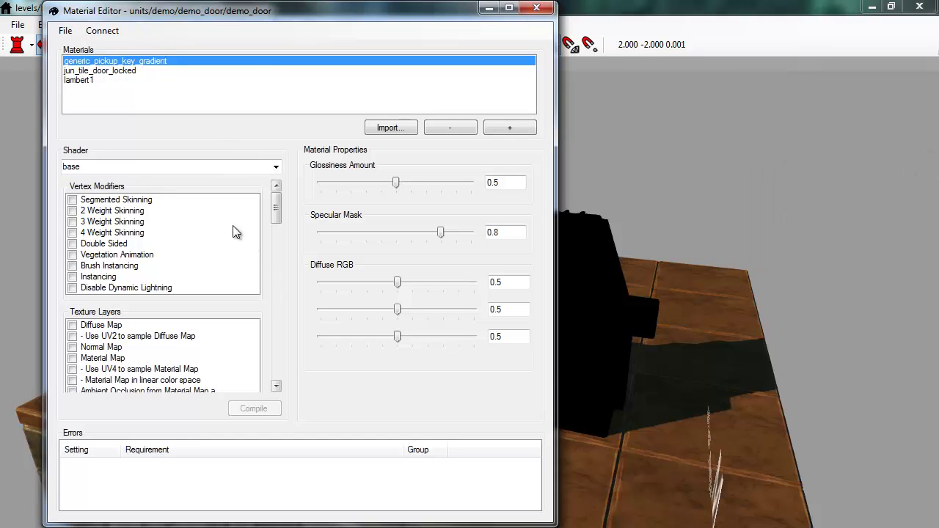
pyautogui.moveTo(360, 17); pyautogui.dragTo(326, 15)
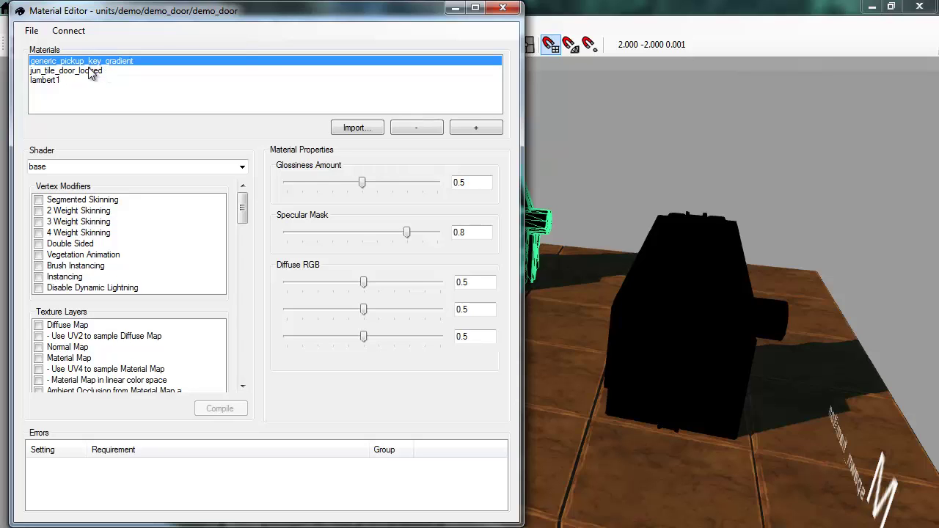
# Select jun_tile_door_locked and enable its Diffuse Map and Self Illumination Map layers.
pyautogui.click(88, 71)
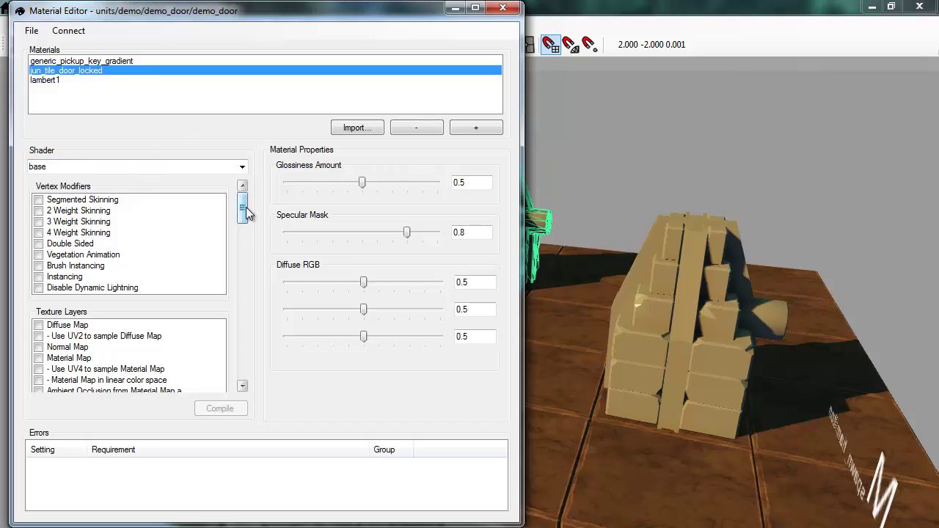
pyautogui.moveTo(243, 205); pyautogui.dragTo(243, 217)
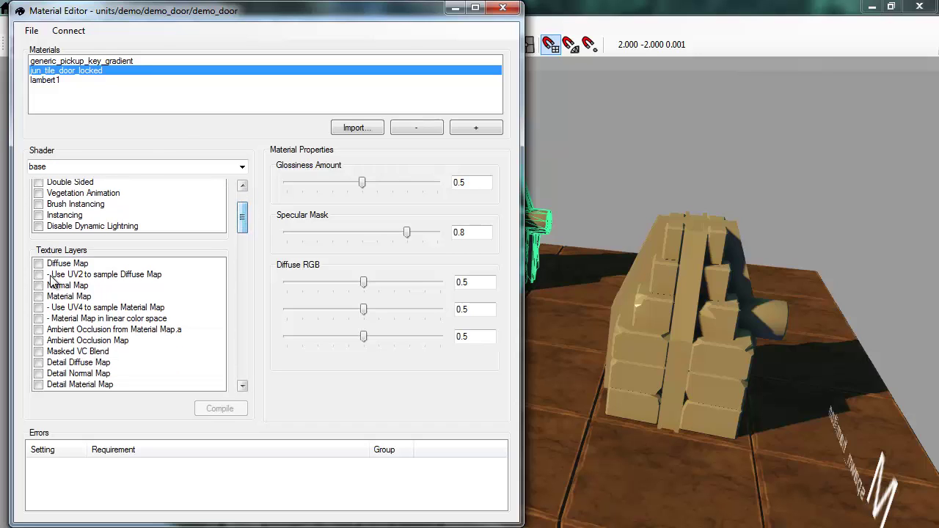
pyautogui.click(38, 264)
pyautogui.scroll(-5, 244, 227)
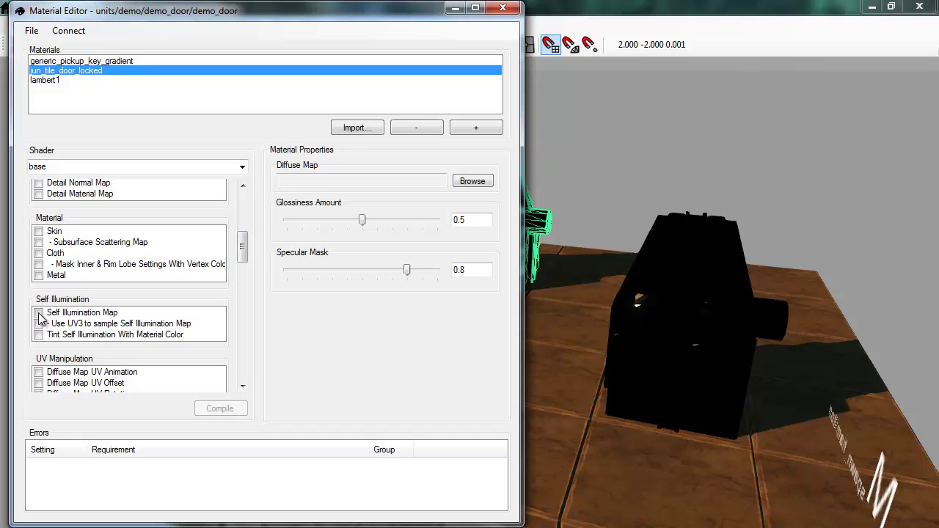
pyautogui.click(38, 313)
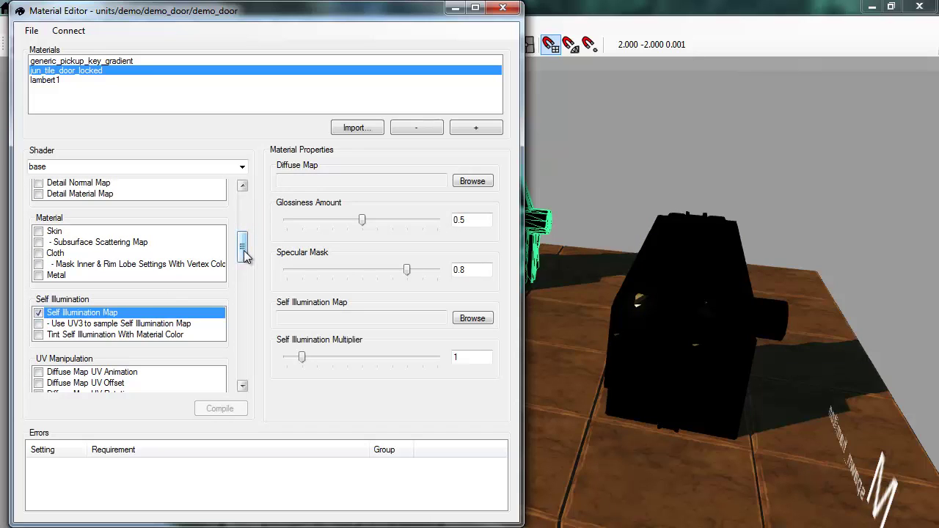
pyautogui.moveTo(243, 245); pyautogui.dragTo(247, 201)
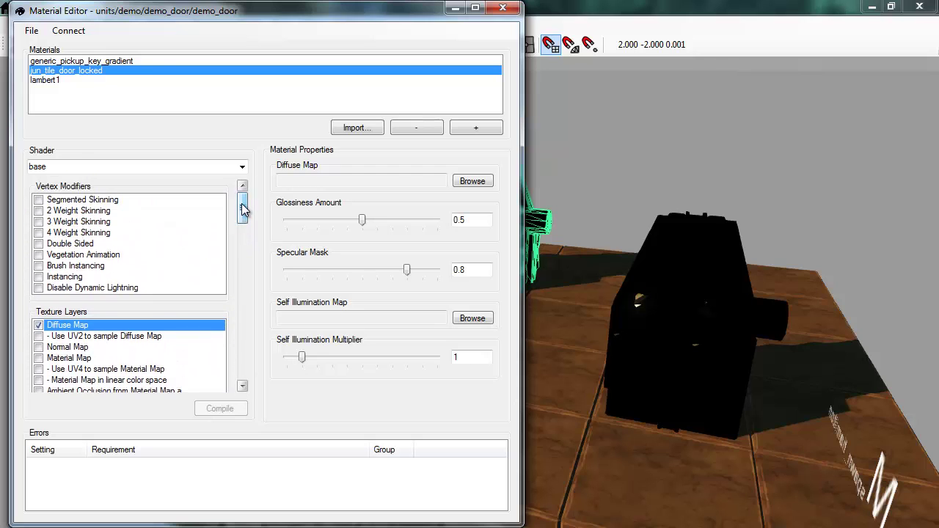
pyautogui.scroll(-2, 242, 209)
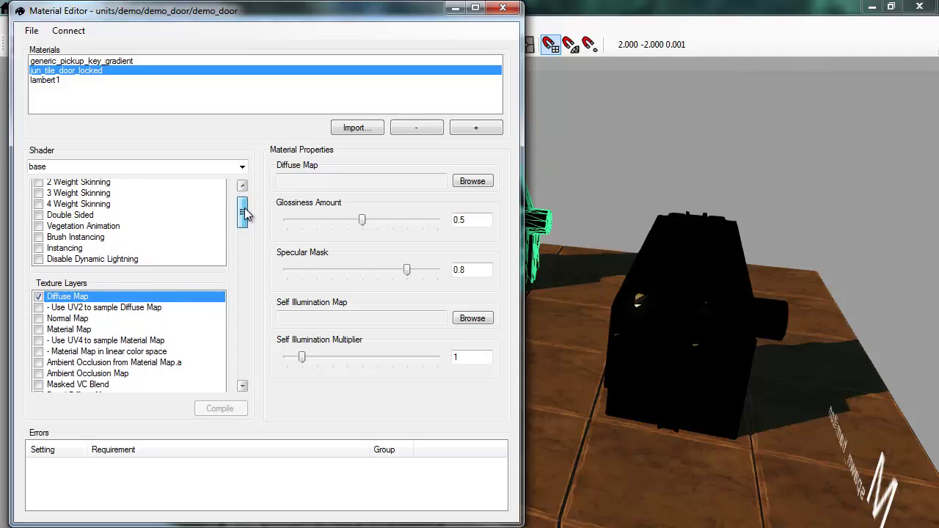
pyautogui.moveTo(243, 211)
pyautogui.mouseDown()
pyautogui.moveTo(245, 252)
pyautogui.moveTo(246, 204)
pyautogui.mouseUp()
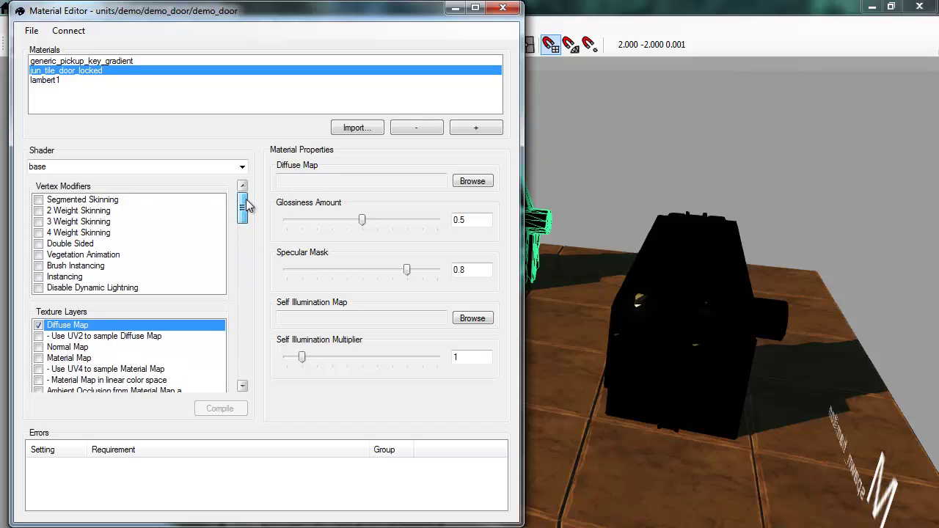
# Assign jun_tile_door_locked_df as the door material's diffuse map.
pyautogui.click(473, 180)
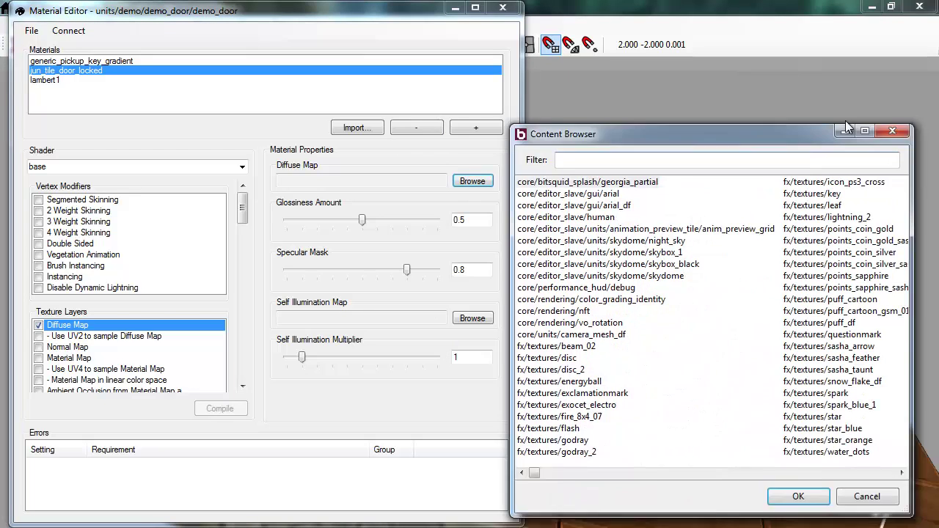
pyautogui.moveTo(845, 120); pyautogui.dragTo(581, 86)
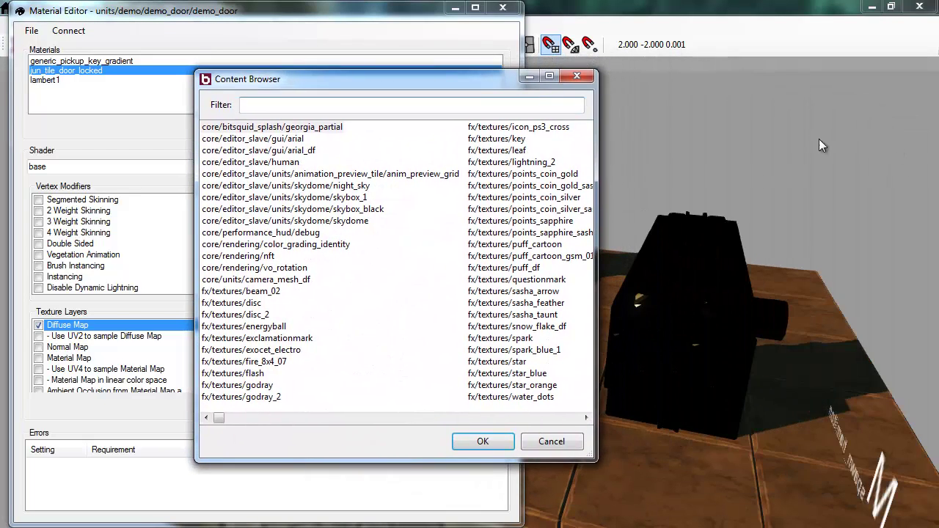
pyautogui.write('jun')
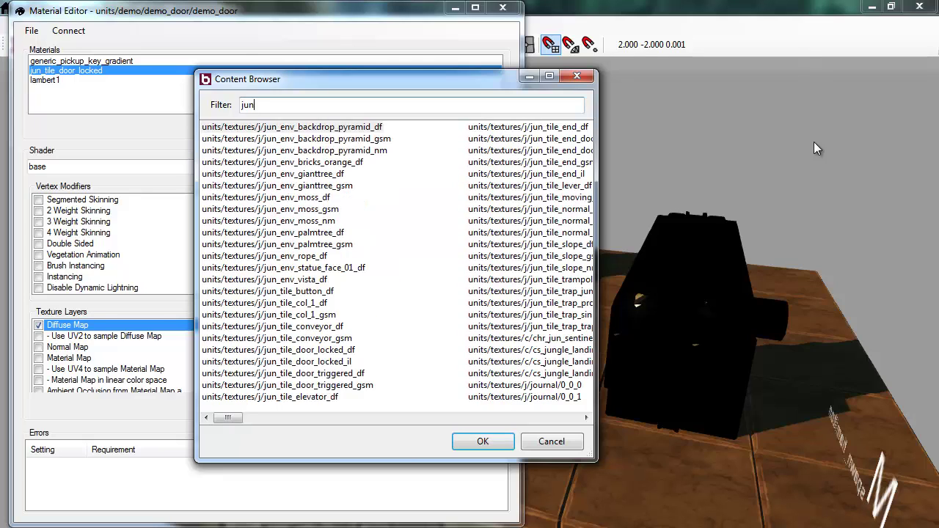
pyautogui.write('_tile')
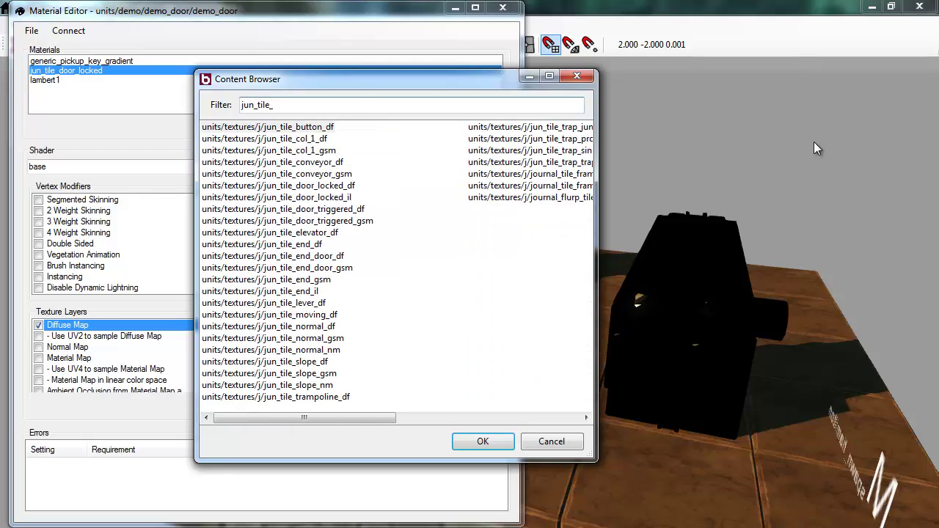
pyautogui.write('_door_locked')
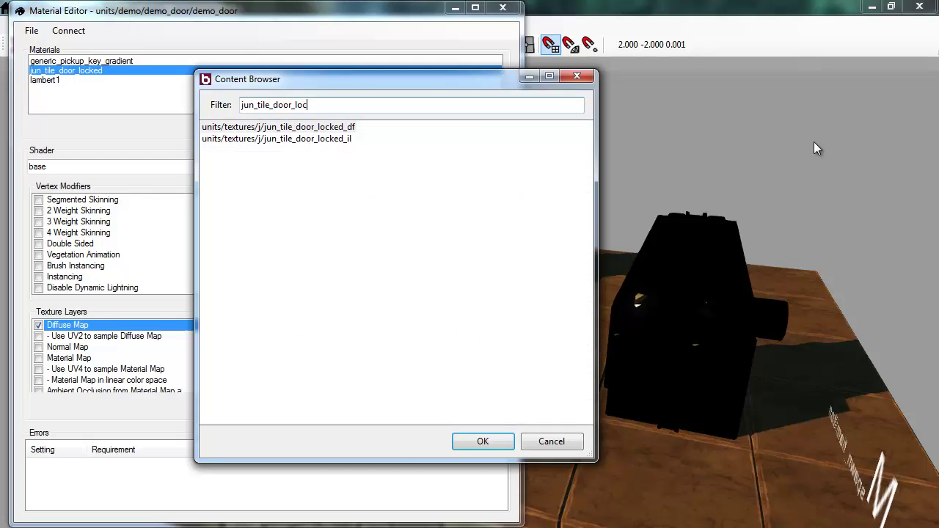
pyautogui.click(335, 127)
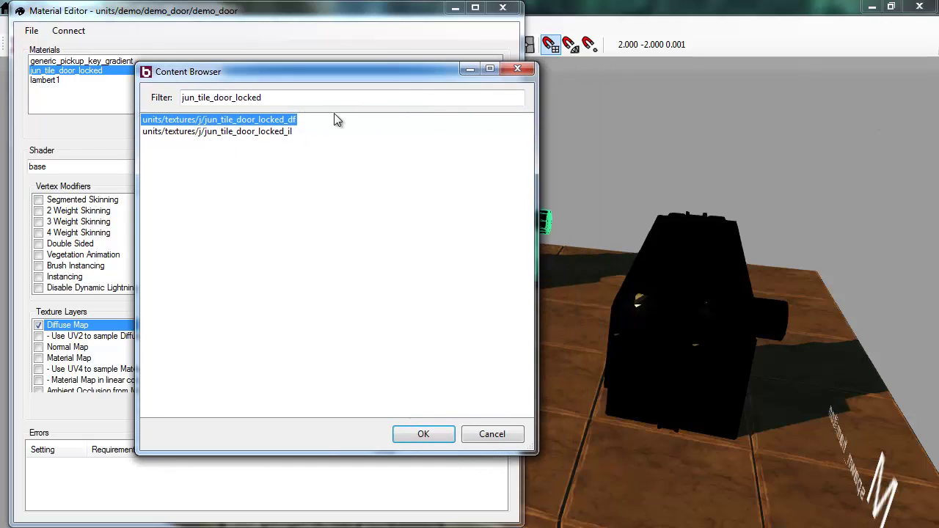
pyautogui.click(422, 436)
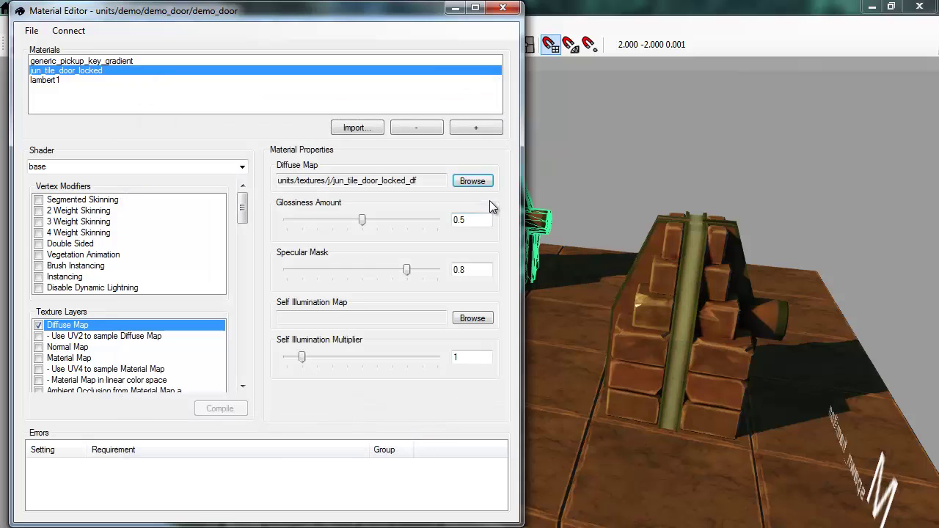
# Assign jun_tile_door_locked_il as the self-illumination map.
pyautogui.click(472, 317)
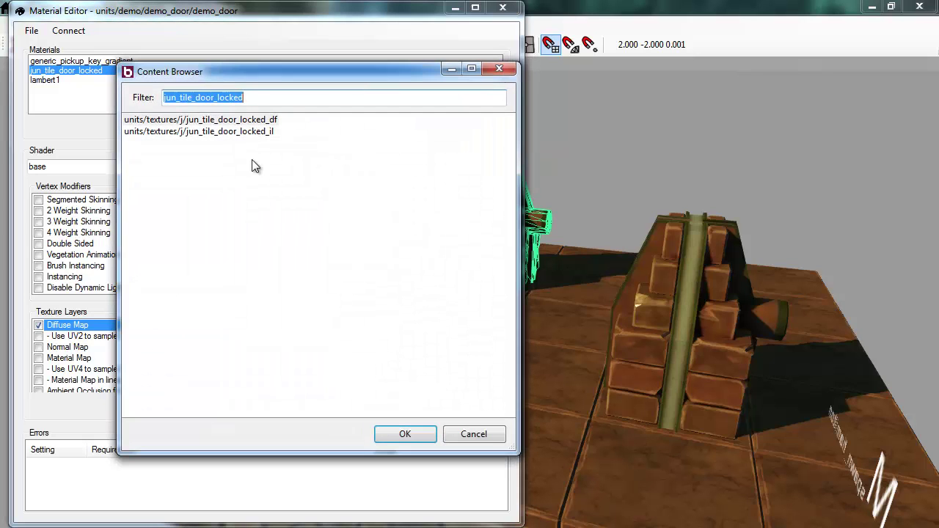
pyautogui.click(265, 132)
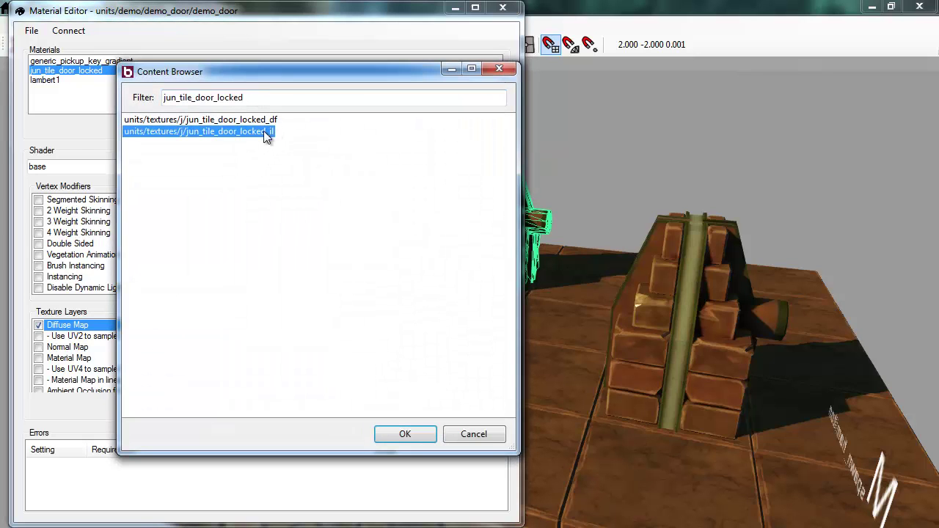
pyautogui.click(415, 433)
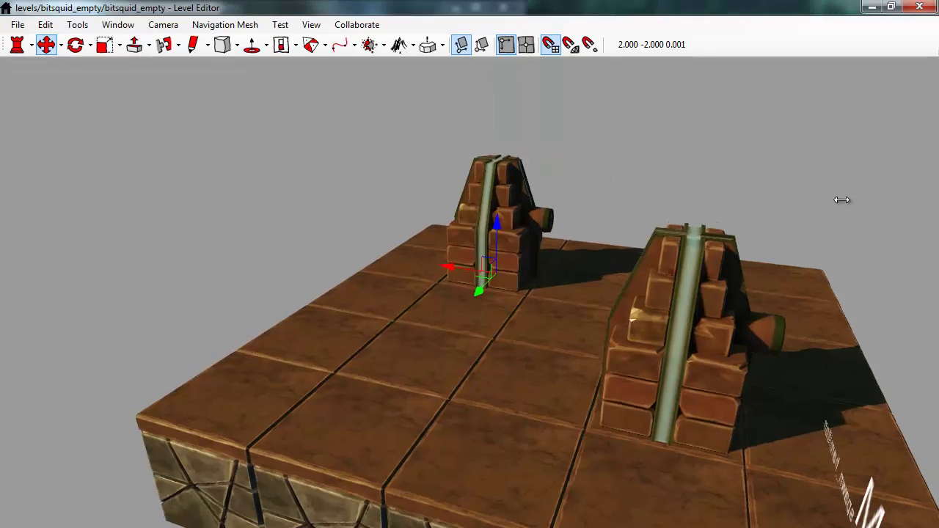
# Set glossiness to 0.068 and specular mask to 0.062 for a nearly matte door.
pyautogui.keyDown('alt'); pyautogui.moveTo(660, 231); pyautogui.dragTo(713, 261); pyautogui.keyUp('alt')
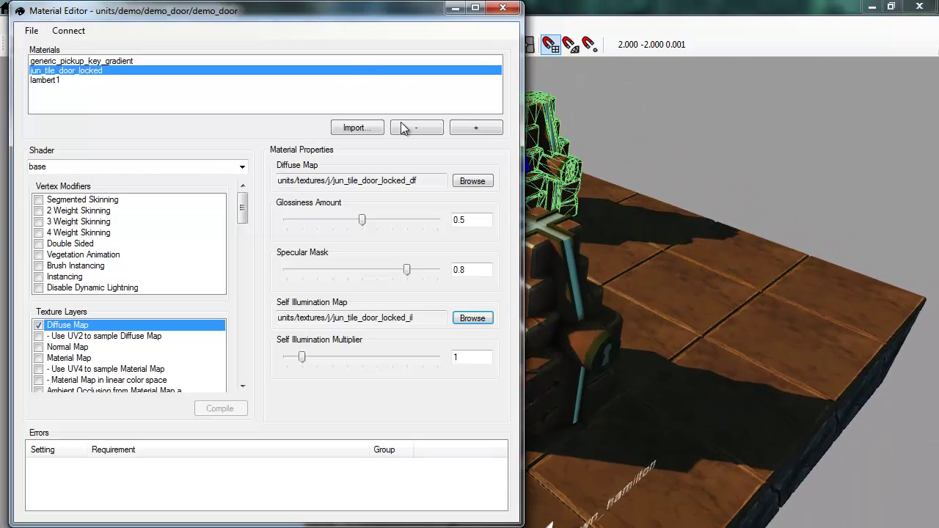
pyautogui.moveTo(523, 177); pyautogui.dragTo(416, 180)
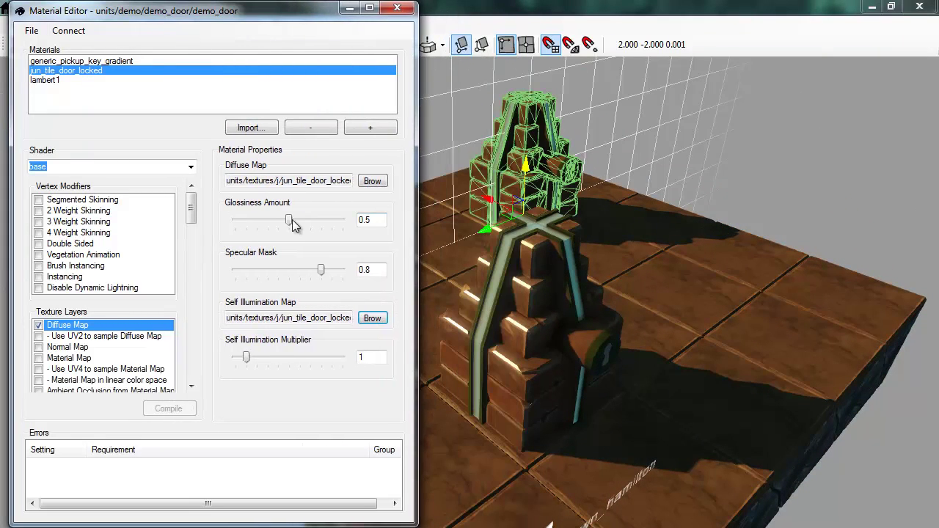
pyautogui.moveTo(289, 220); pyautogui.dragTo(241, 221)
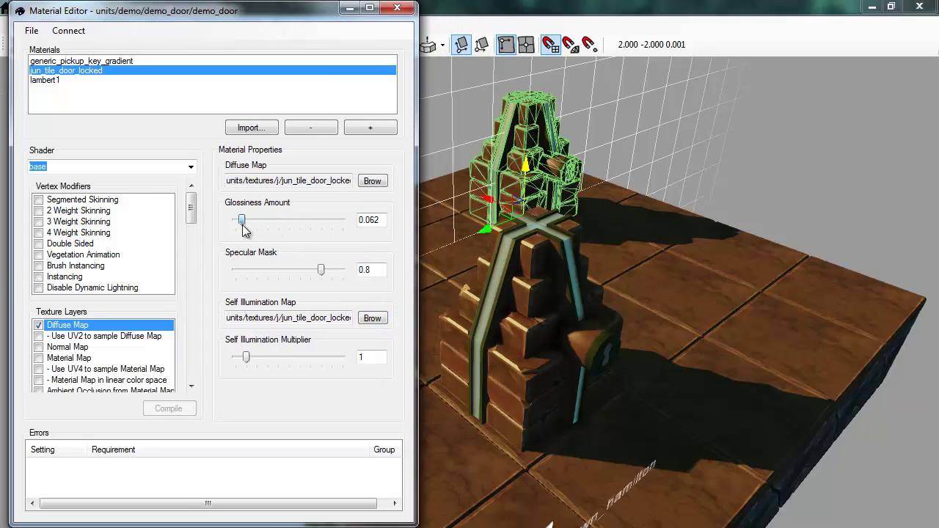
pyautogui.click(248, 268)
pyautogui.moveTo(249, 271); pyautogui.dragTo(241, 269)
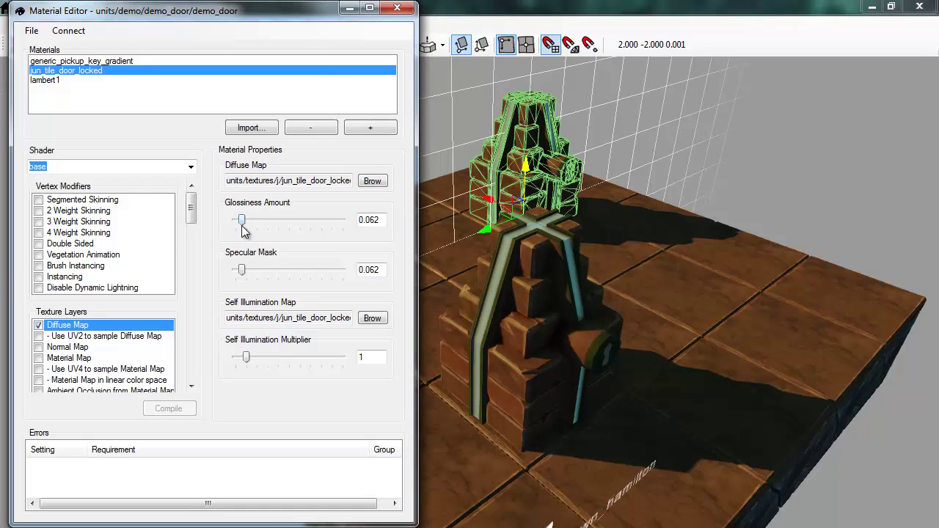
pyautogui.moveTo(241, 221); pyautogui.dragTo(244, 223)
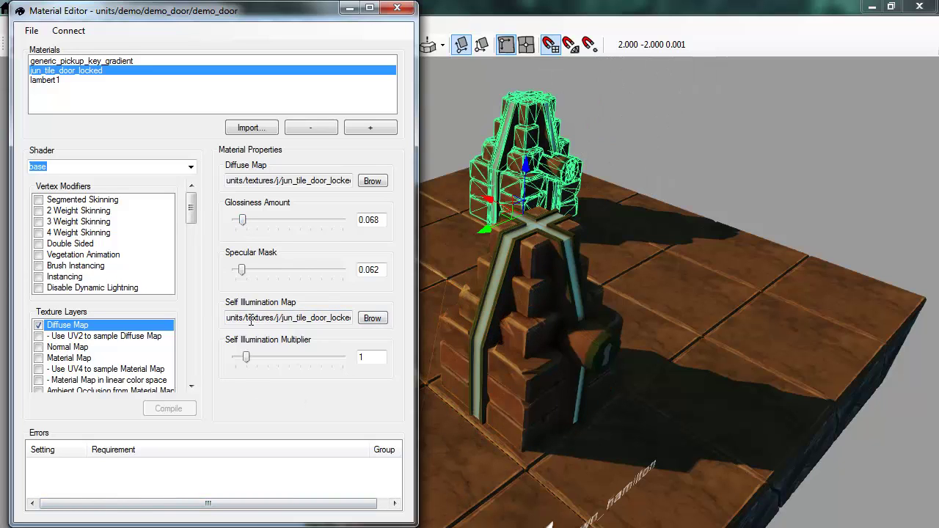
# Raise the self-illumination multiplier to 10 so both doors' strips glow.
pyautogui.moveTo(245, 357); pyautogui.dragTo(343, 359)
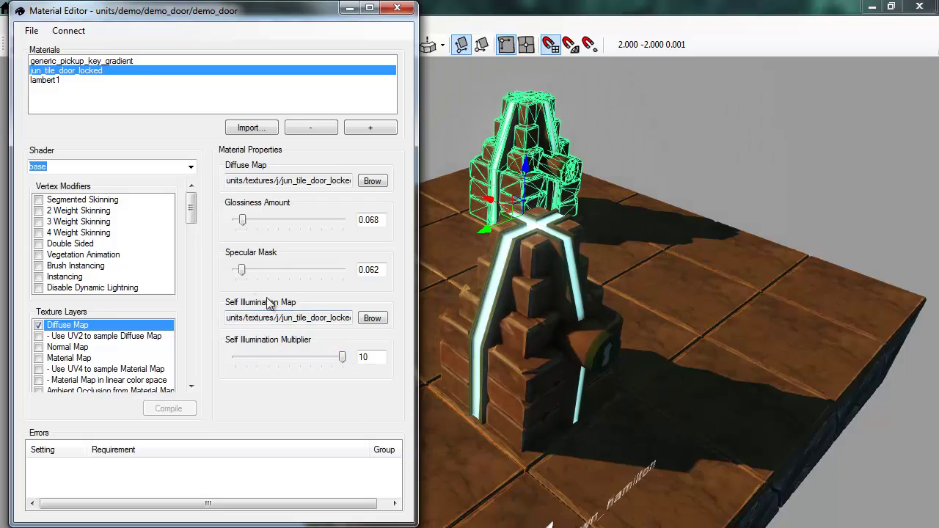
pyautogui.keyDown('alt'); pyautogui.moveTo(726, 250); pyautogui.dragTo(694, 315); pyautogui.keyUp('alt')
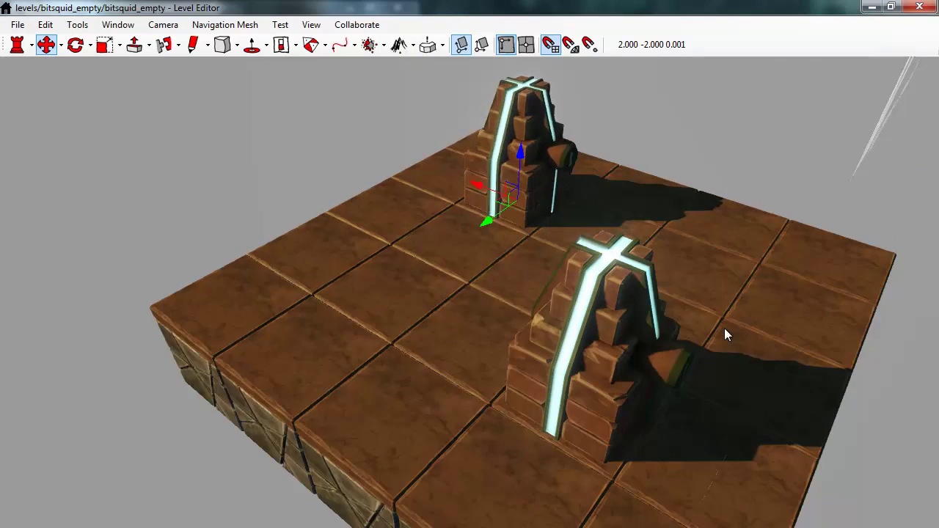
pyautogui.hotkey('alt', 'Tab')
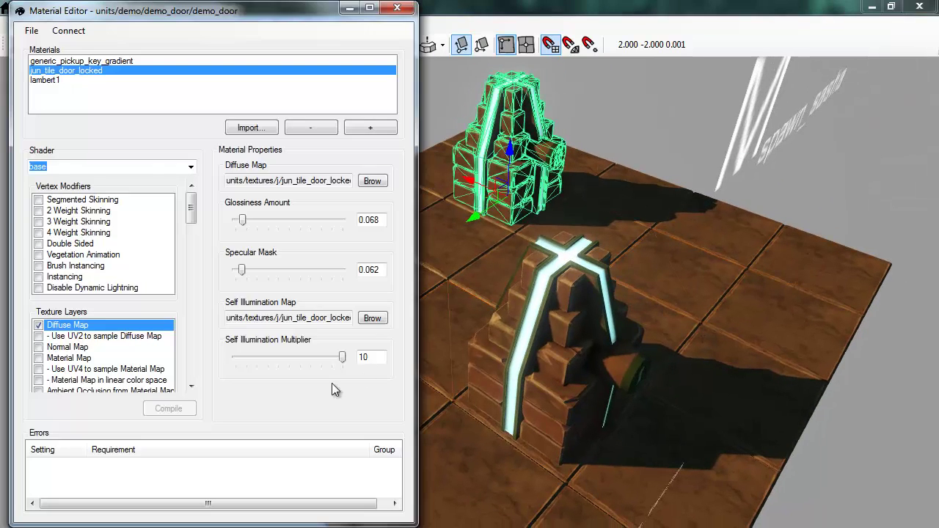
pyautogui.click(32, 30)
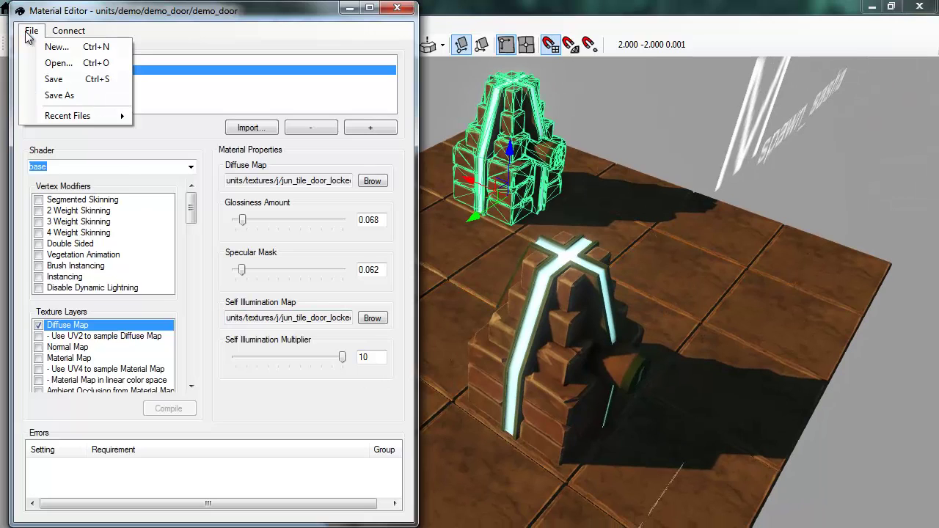
# Save the door material and close the Material Editor.
pyautogui.click(79, 80)
pyautogui.click(396, 8)
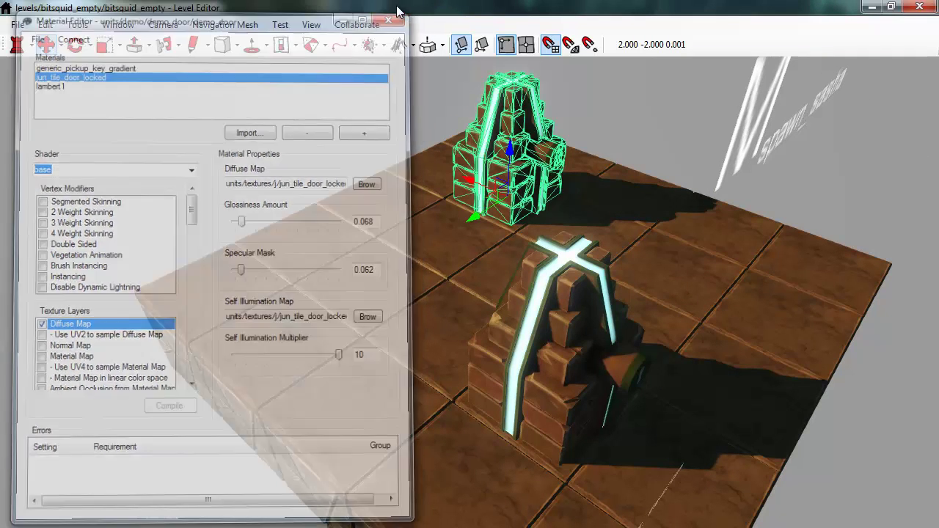
pyautogui.keyDown('alt'); pyautogui.moveTo(763, 407); pyautogui.dragTo(564, 346); pyautogui.keyUp('alt')
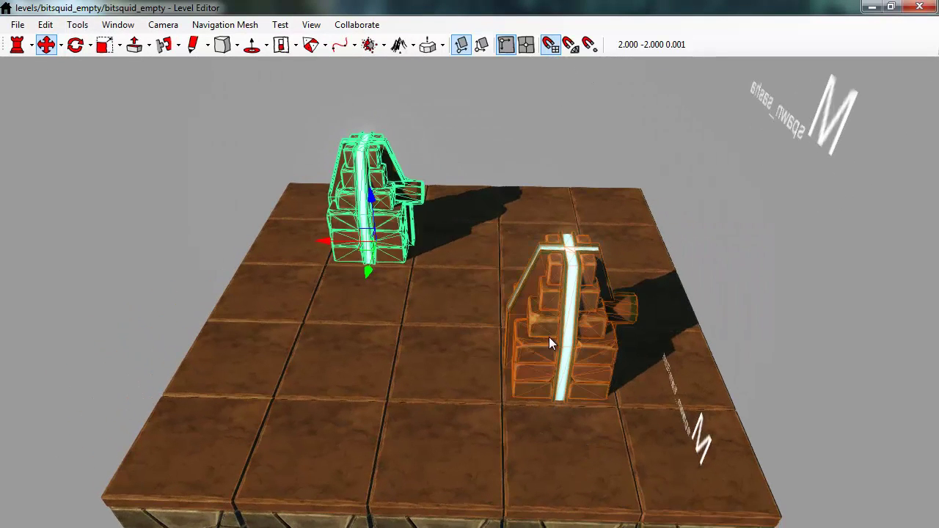
# Spawn a third door from units/demo/demo_door next to the right-hand door.
pyautogui.click(550, 337)
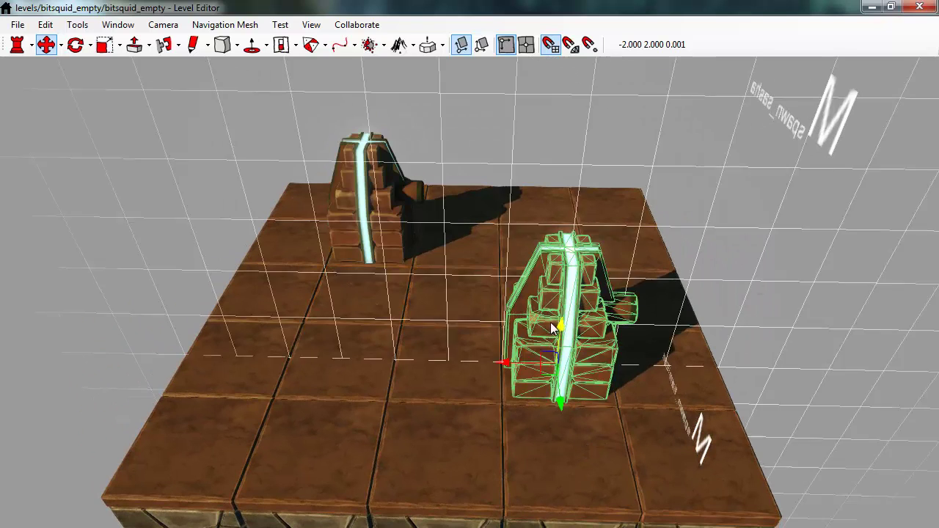
pyautogui.rightClick(364, 360)
pyautogui.click(539, 356)
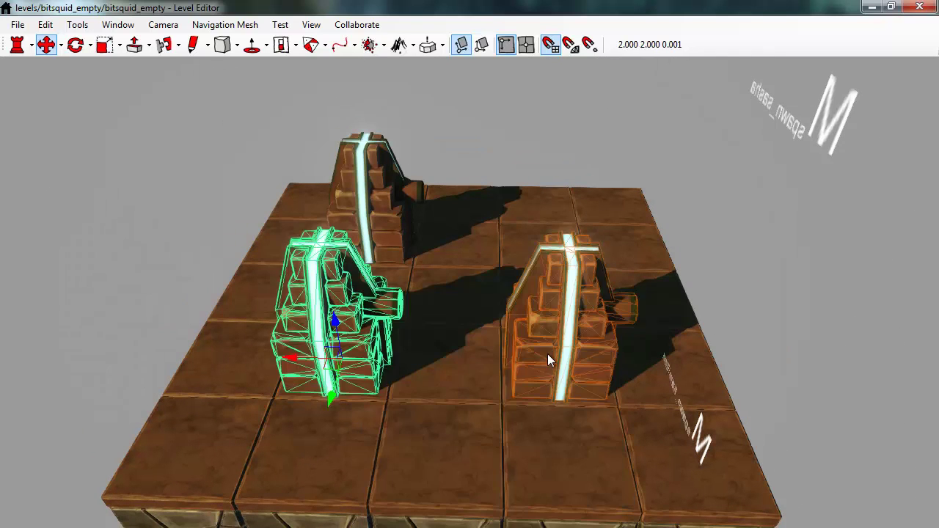
pyautogui.keyDown('alt'); pyautogui.moveTo(540, 356); pyautogui.dragTo(356, 391); pyautogui.keyUp('alt')
# Select the back door, then clear the selection to review the three glowing doors.
pyautogui.click(529, 74)
pyautogui.click(427, 252)
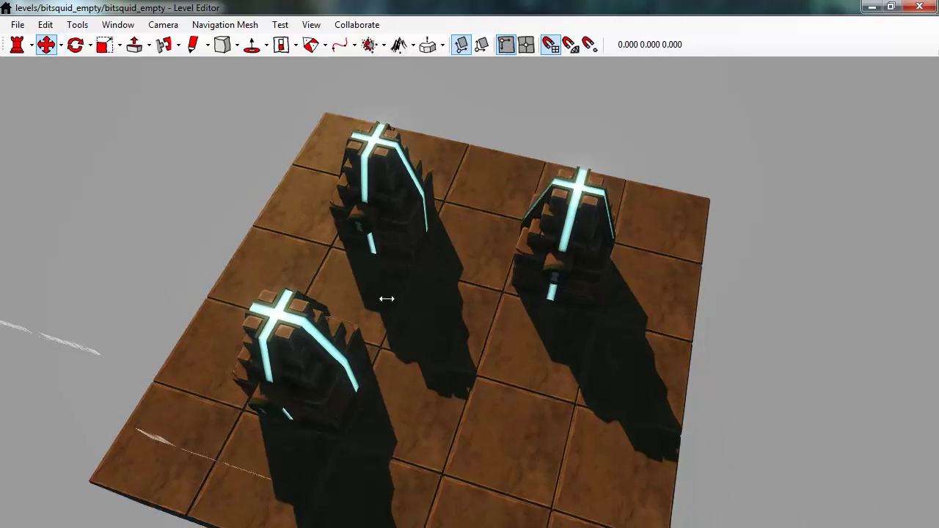
pyautogui.click(841, 283)
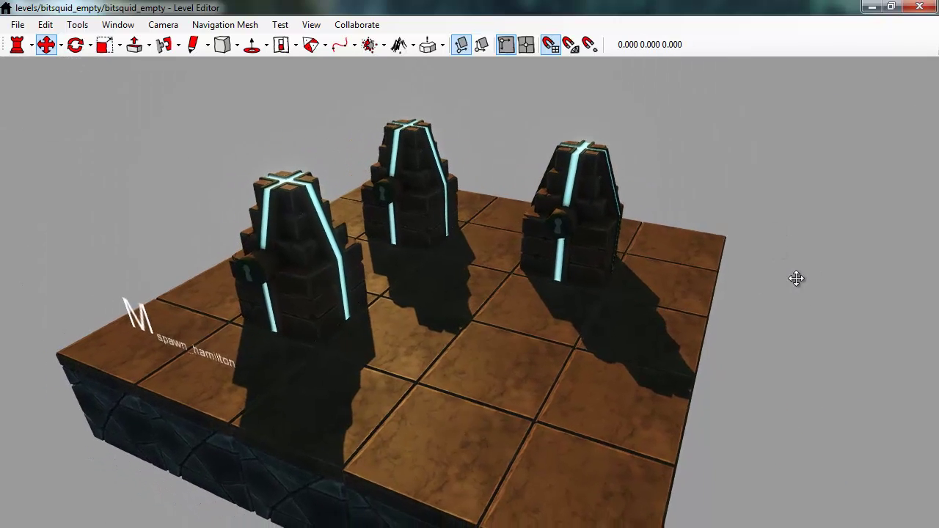